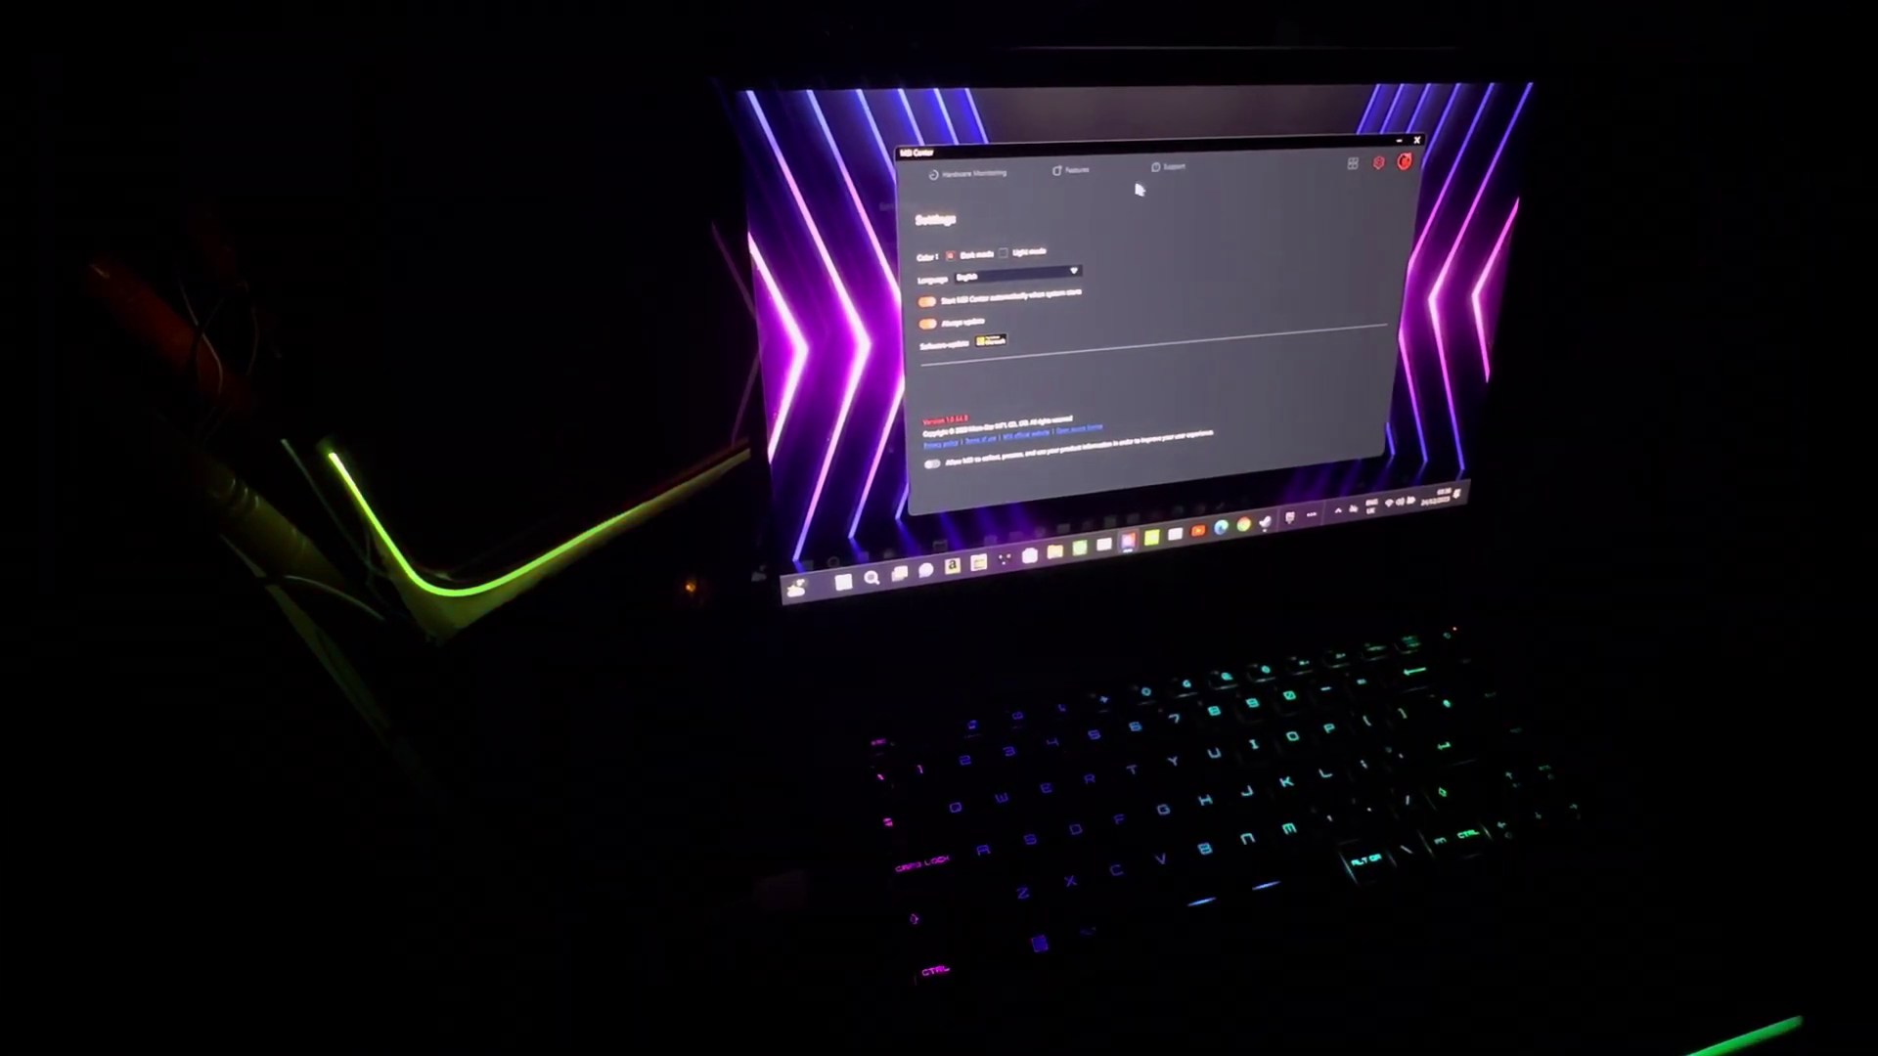
Browse Hardware Monitoring, Smart Priority and settings, ending on the Feature Sets list.
left_click(1024, 175)
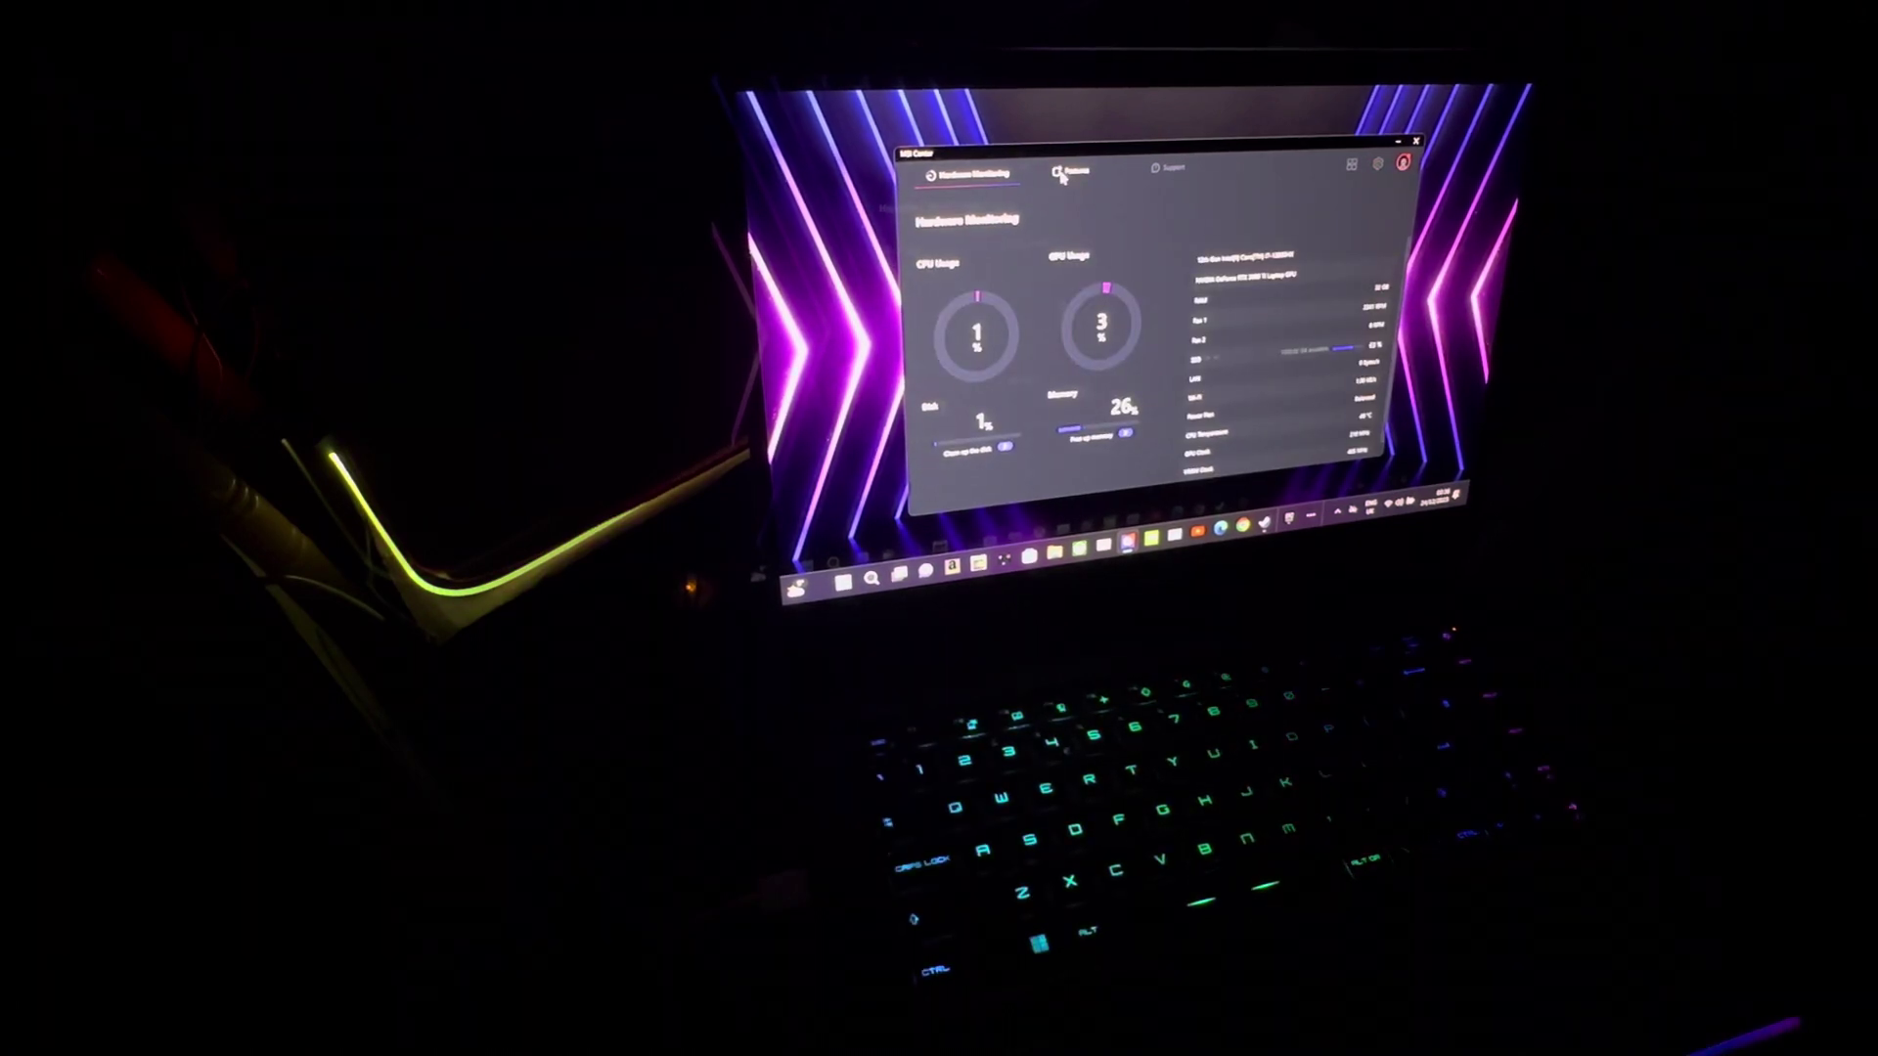
mouse_move(1072, 170)
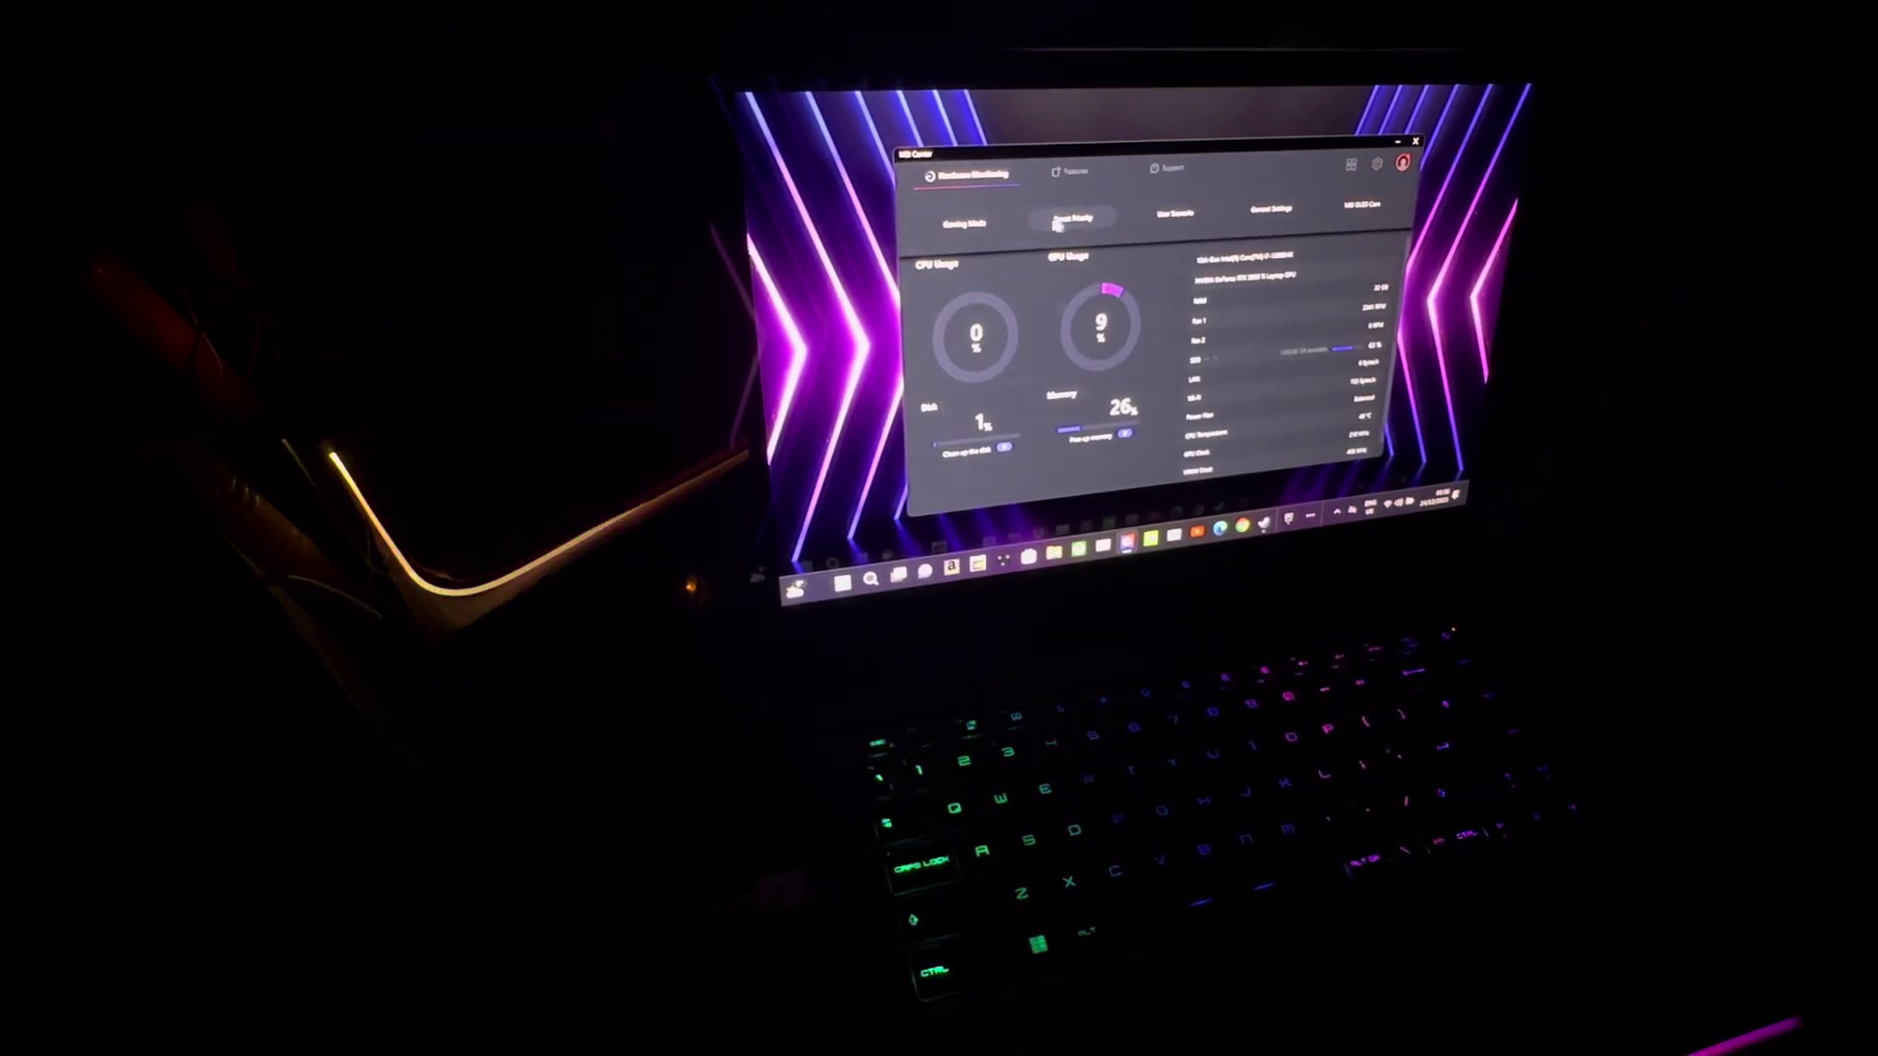
left_click(1068, 219)
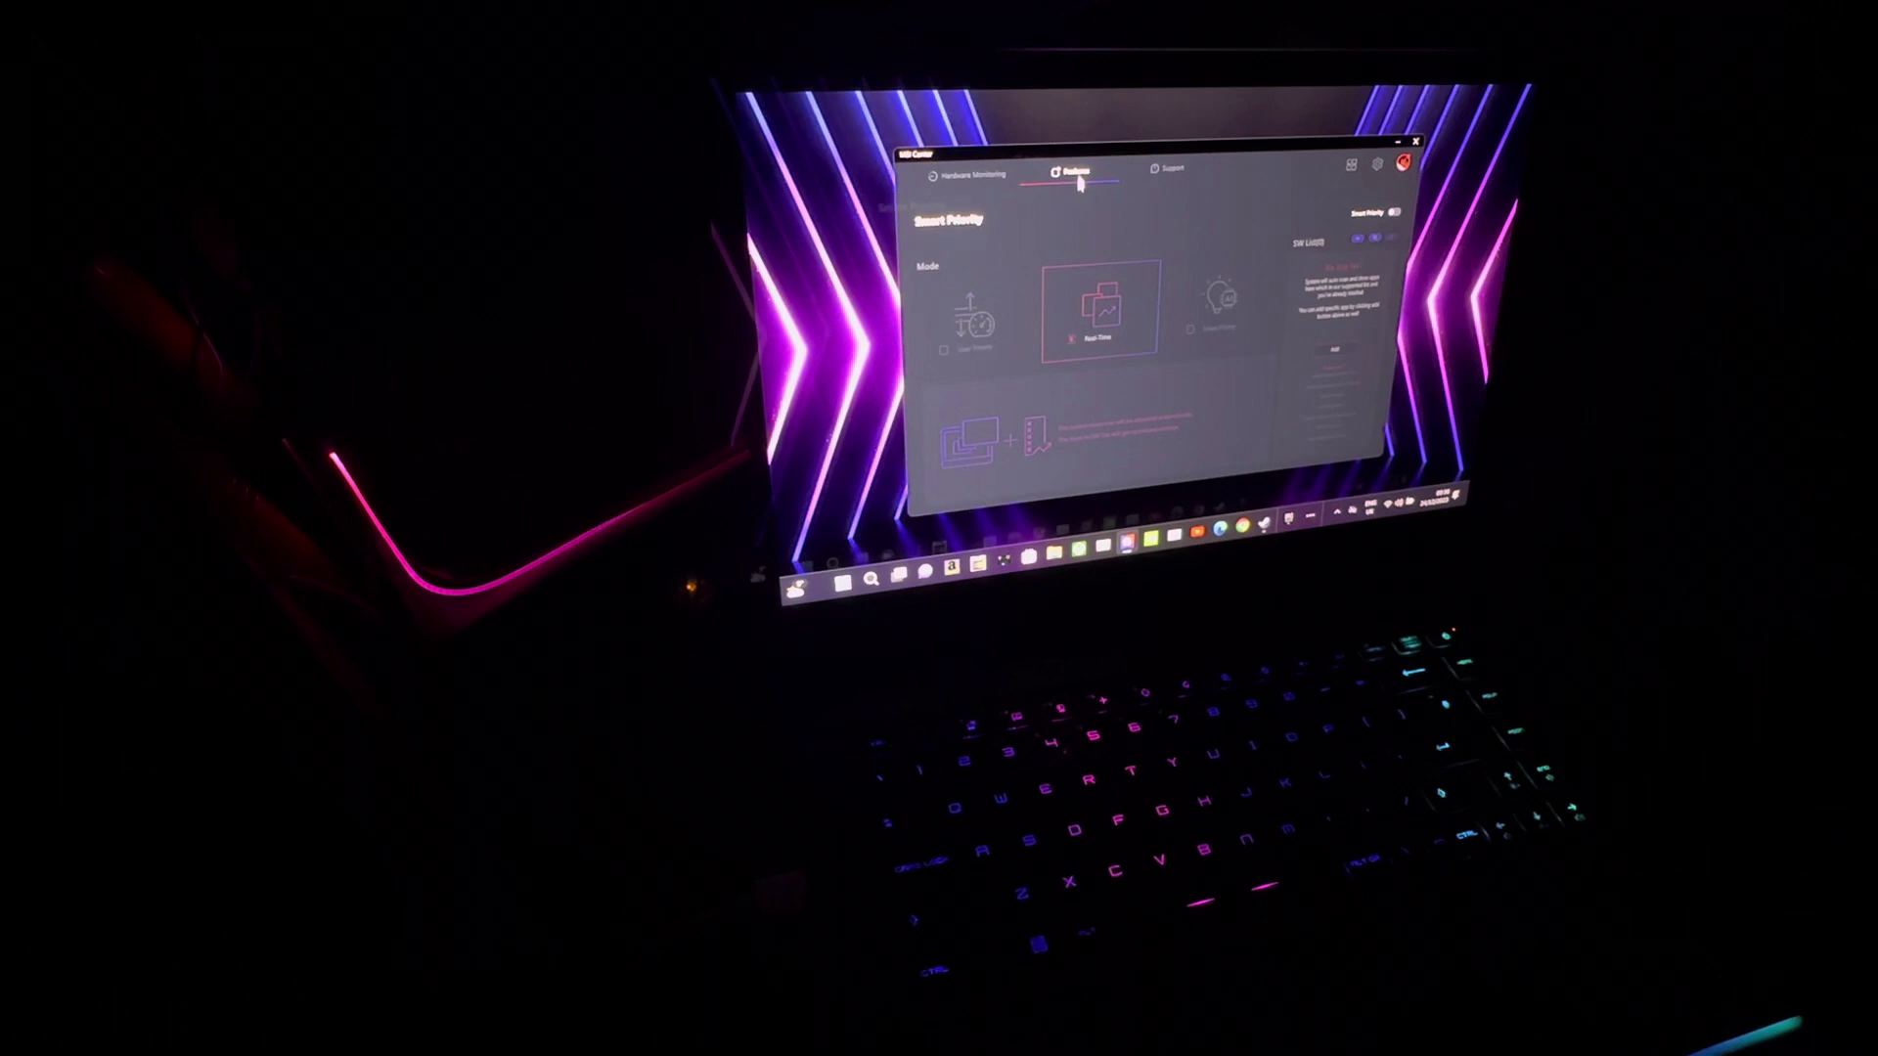
left_click(1374, 168)
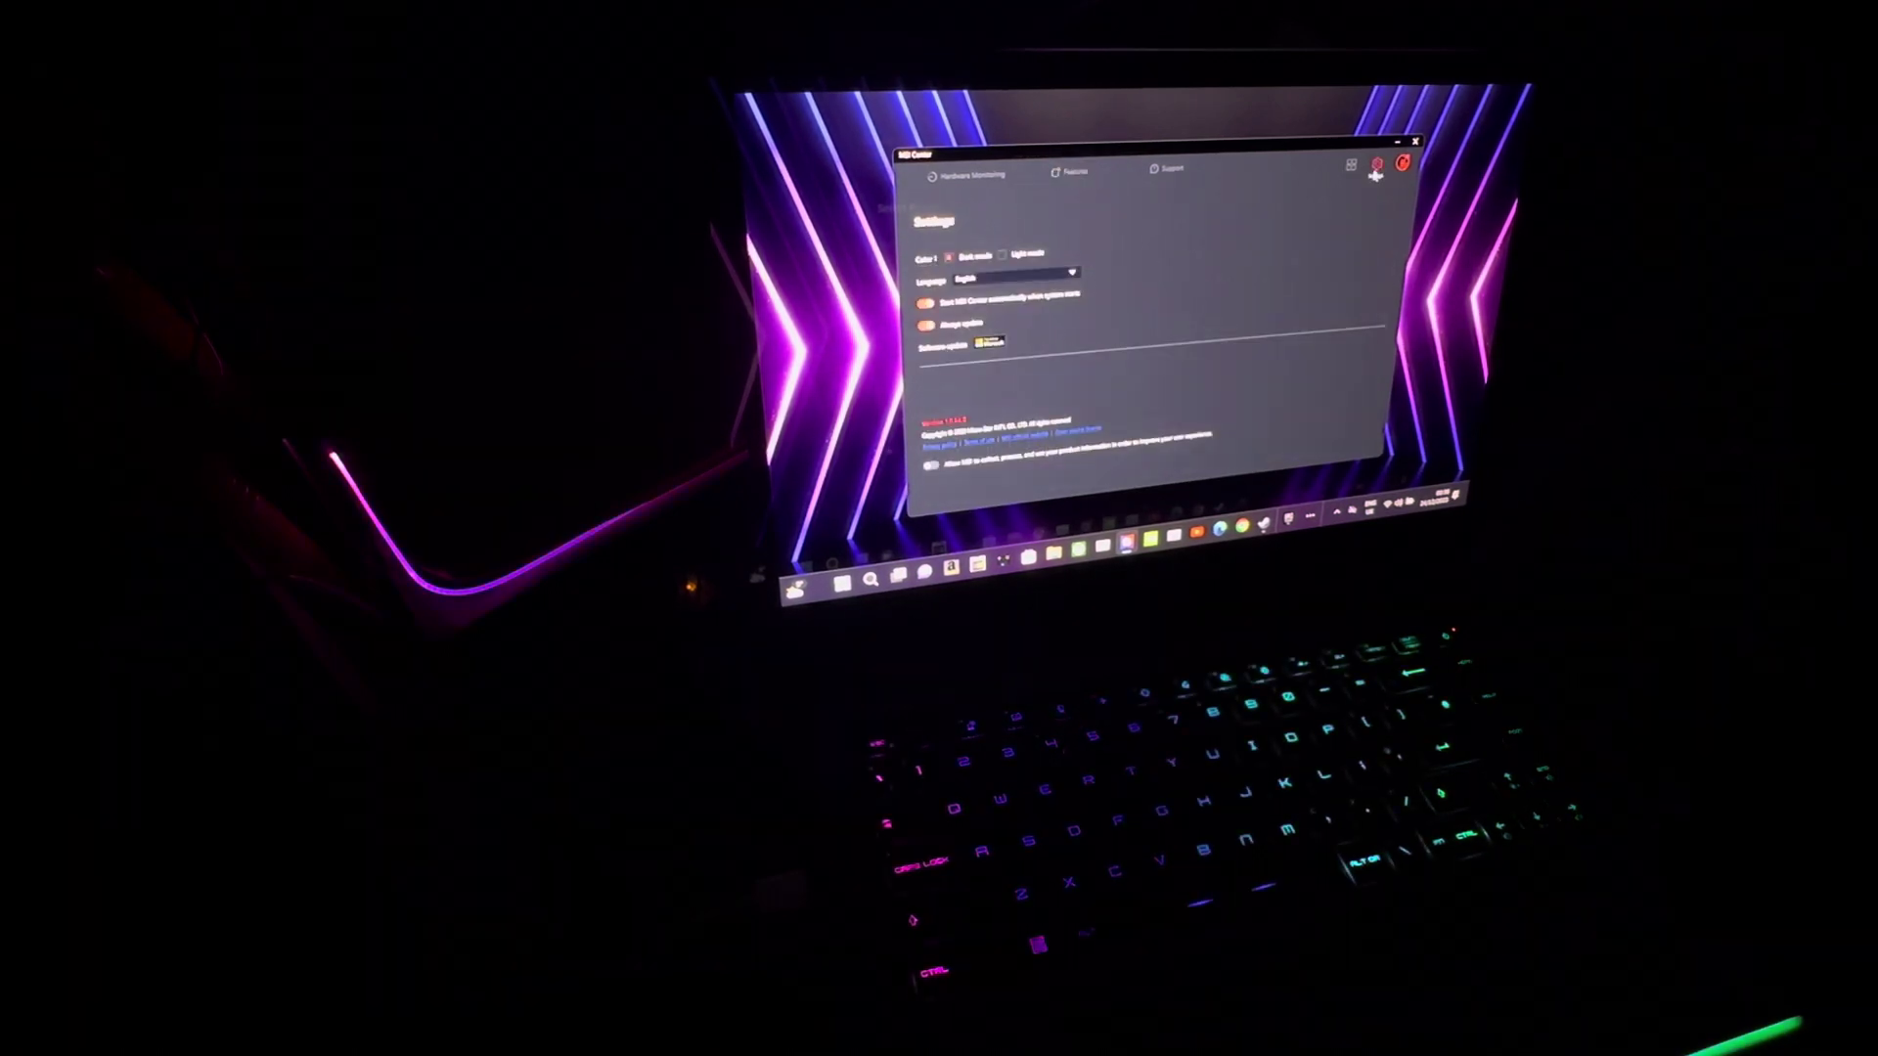
left_click(1351, 167)
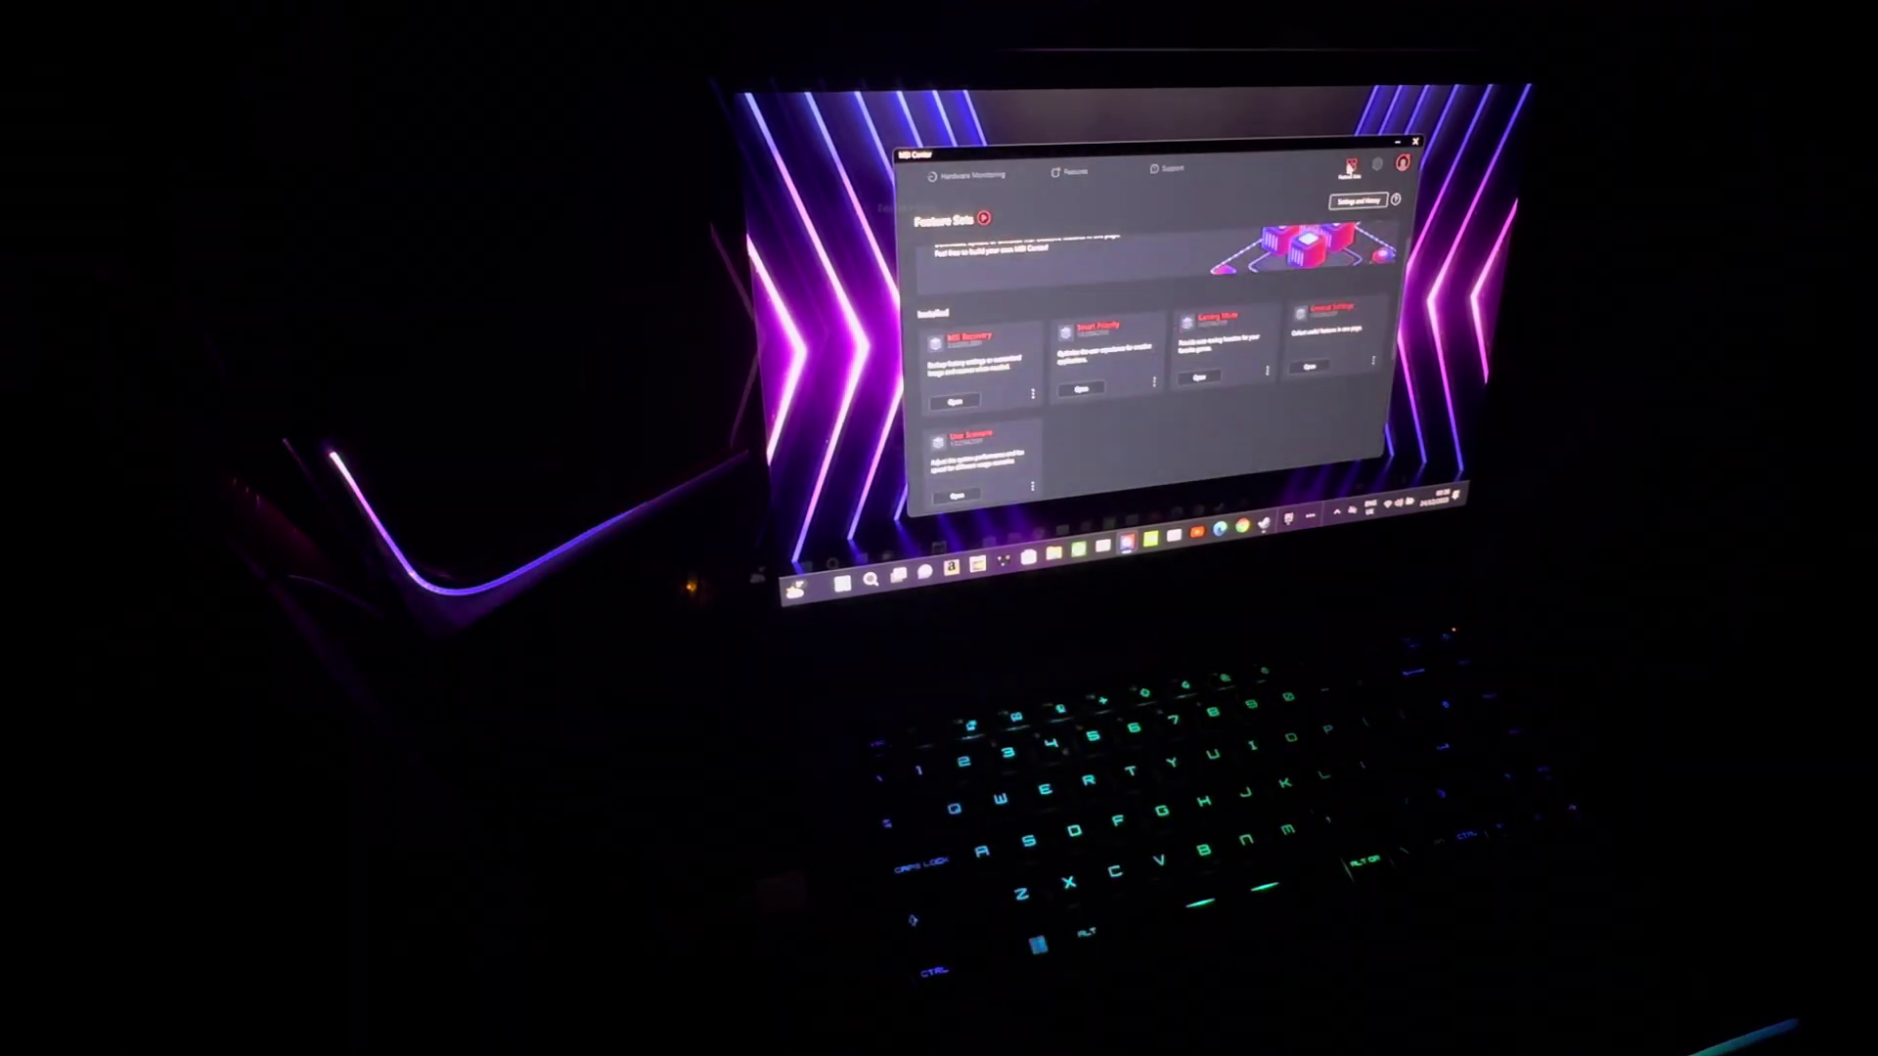
Review the Gaming Mode feature and its per-game options.
left_click(1201, 380)
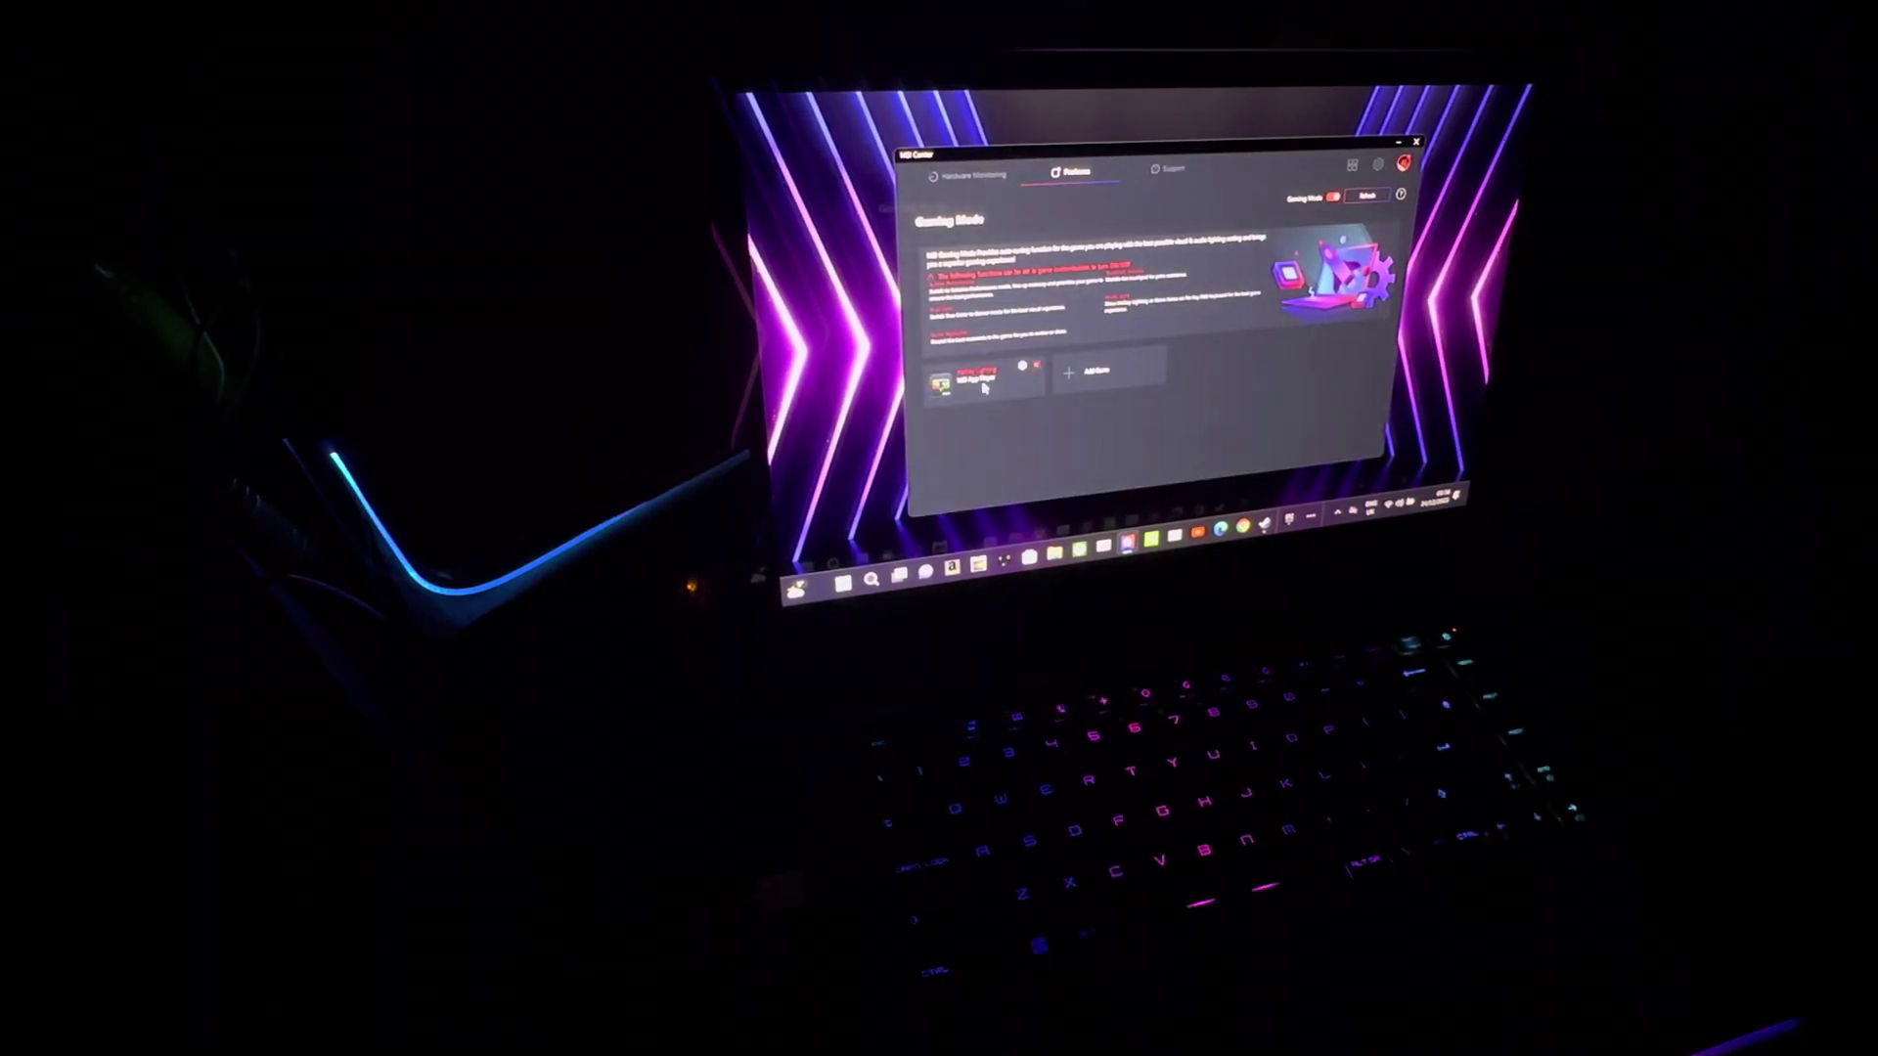
left_click(1024, 369)
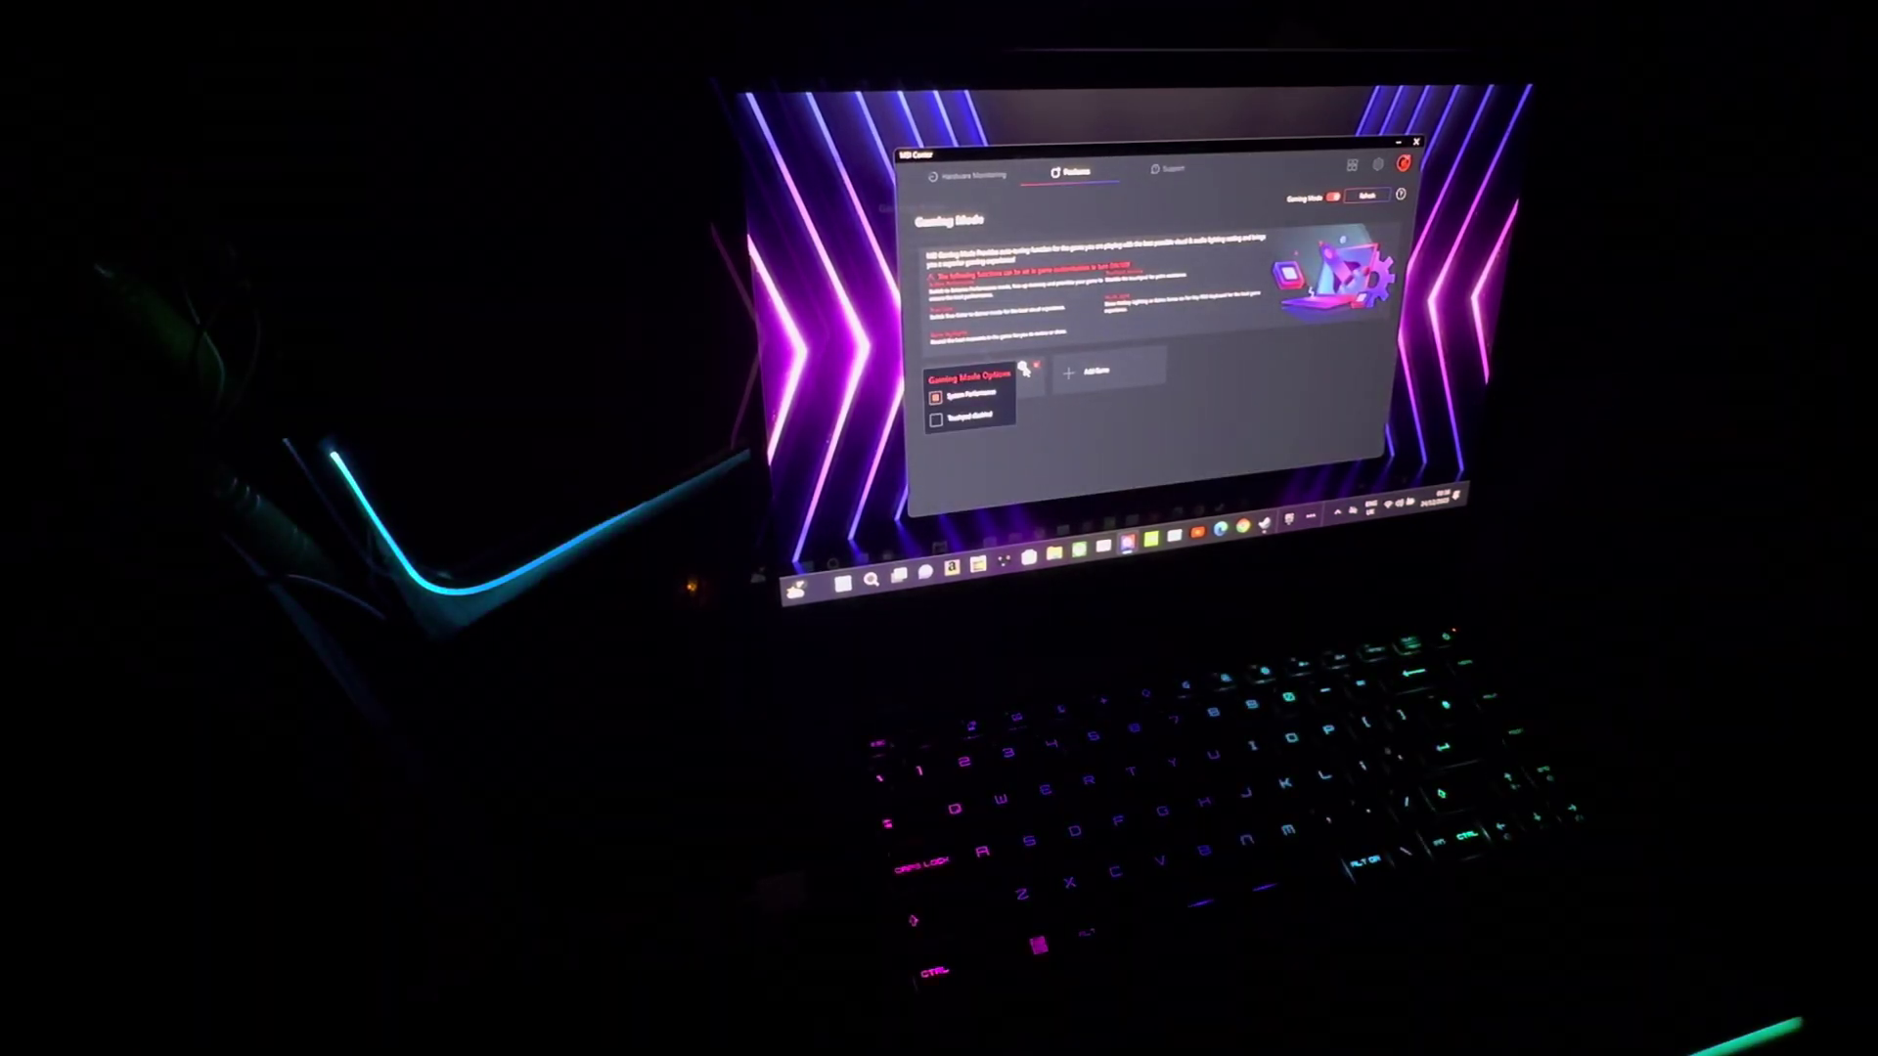
left_click(1159, 187)
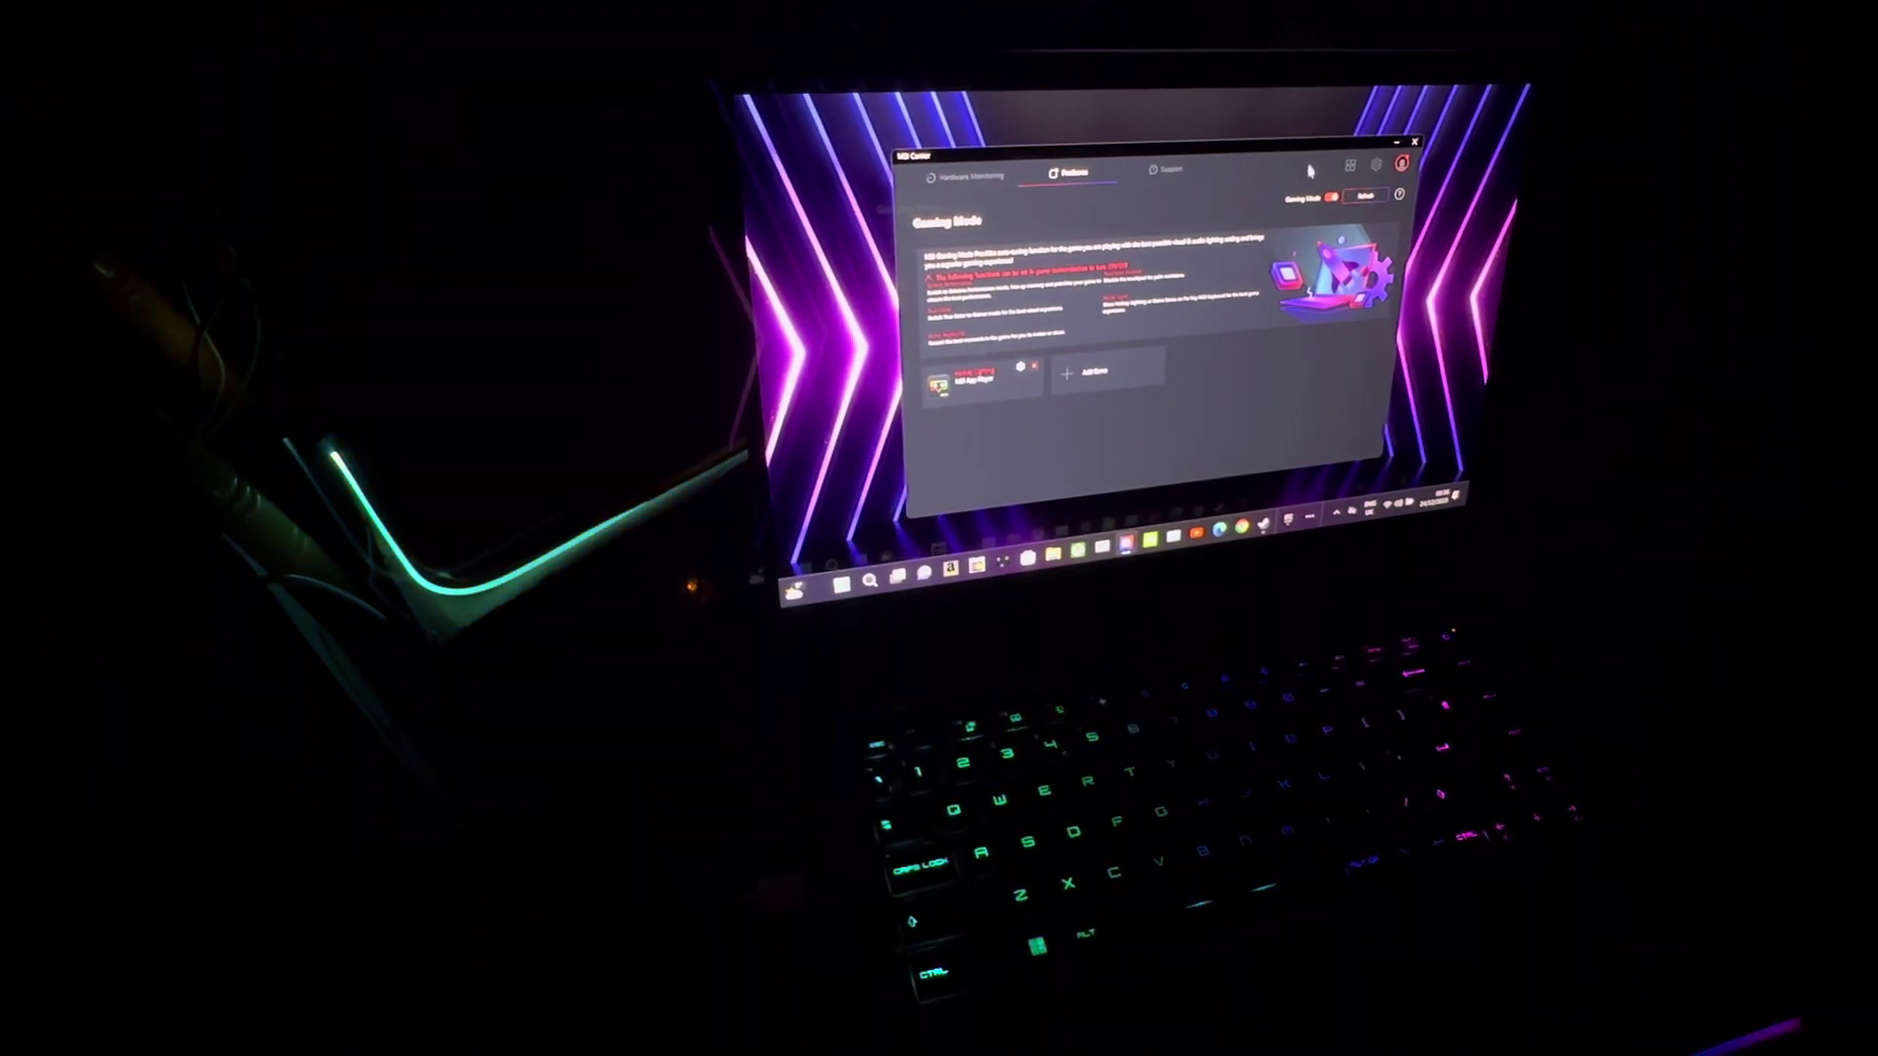
Check the General Settings feature from the Feature Sets list, then open User Scenario.
left_click(1379, 167)
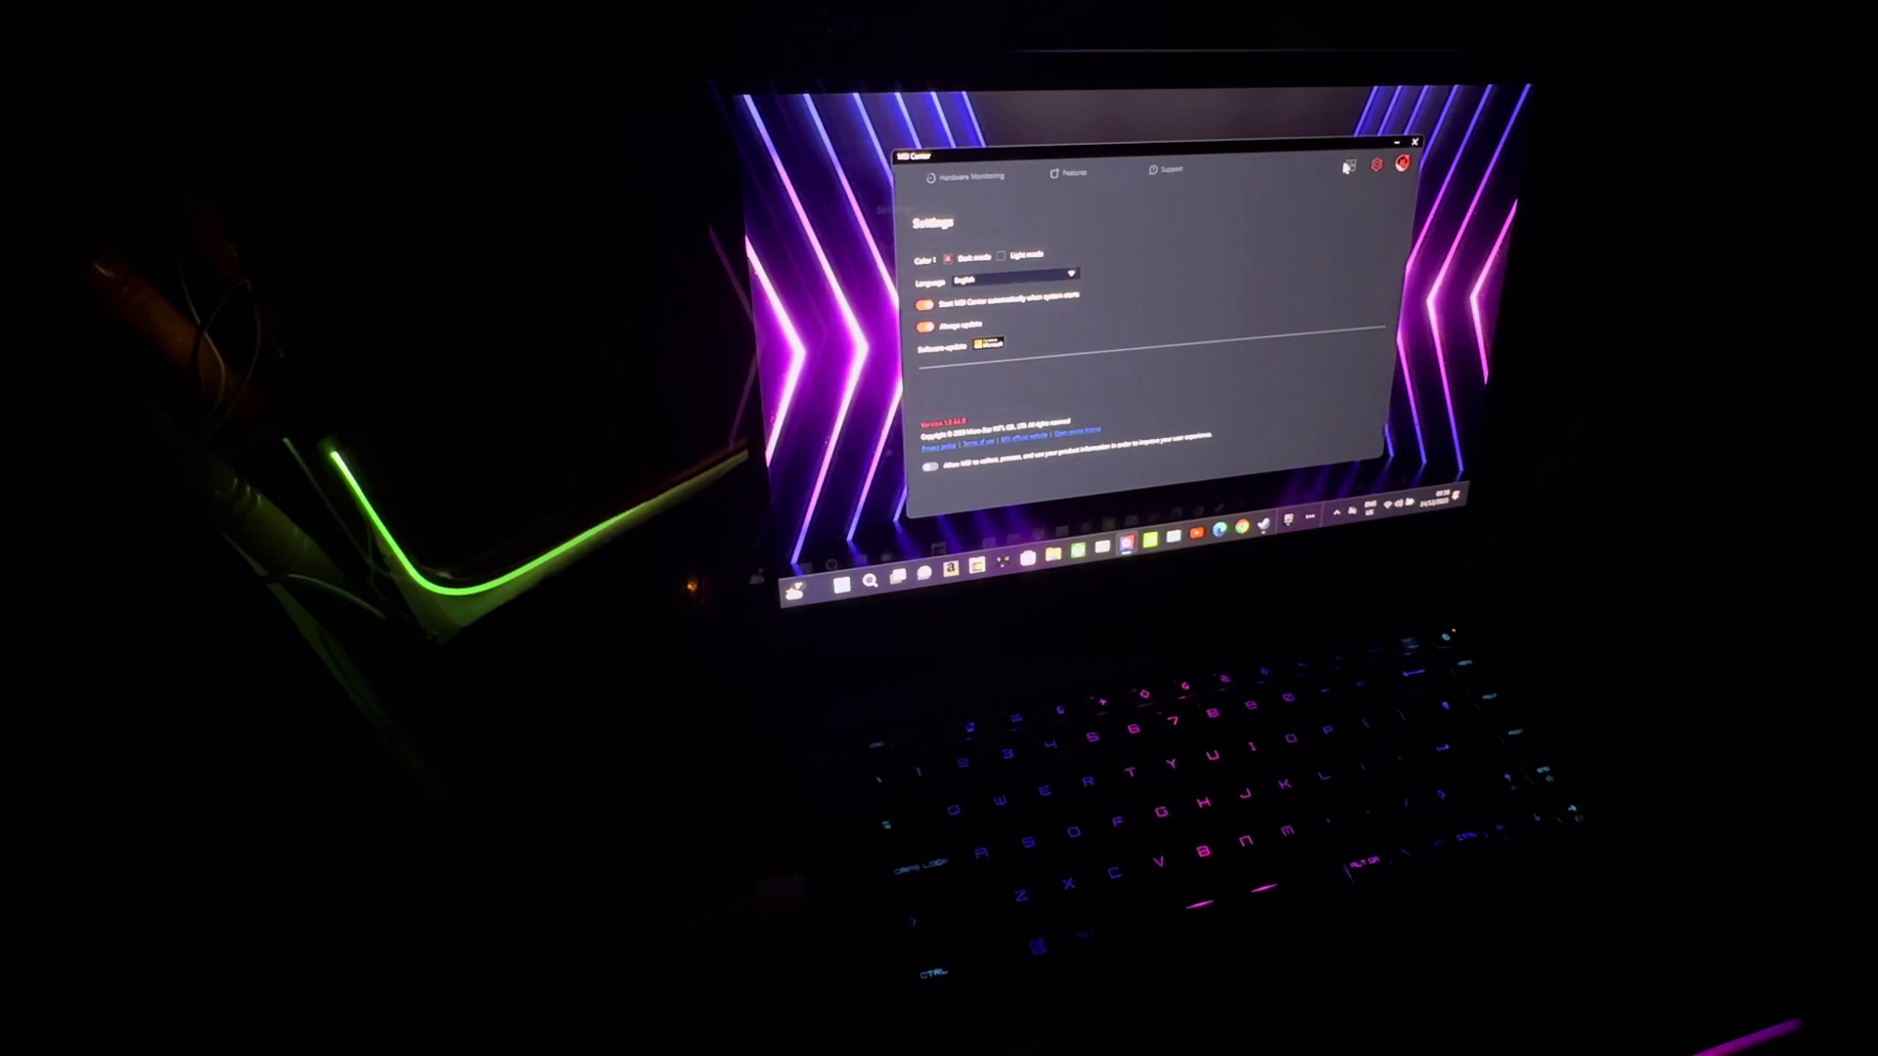
left_click(1348, 168)
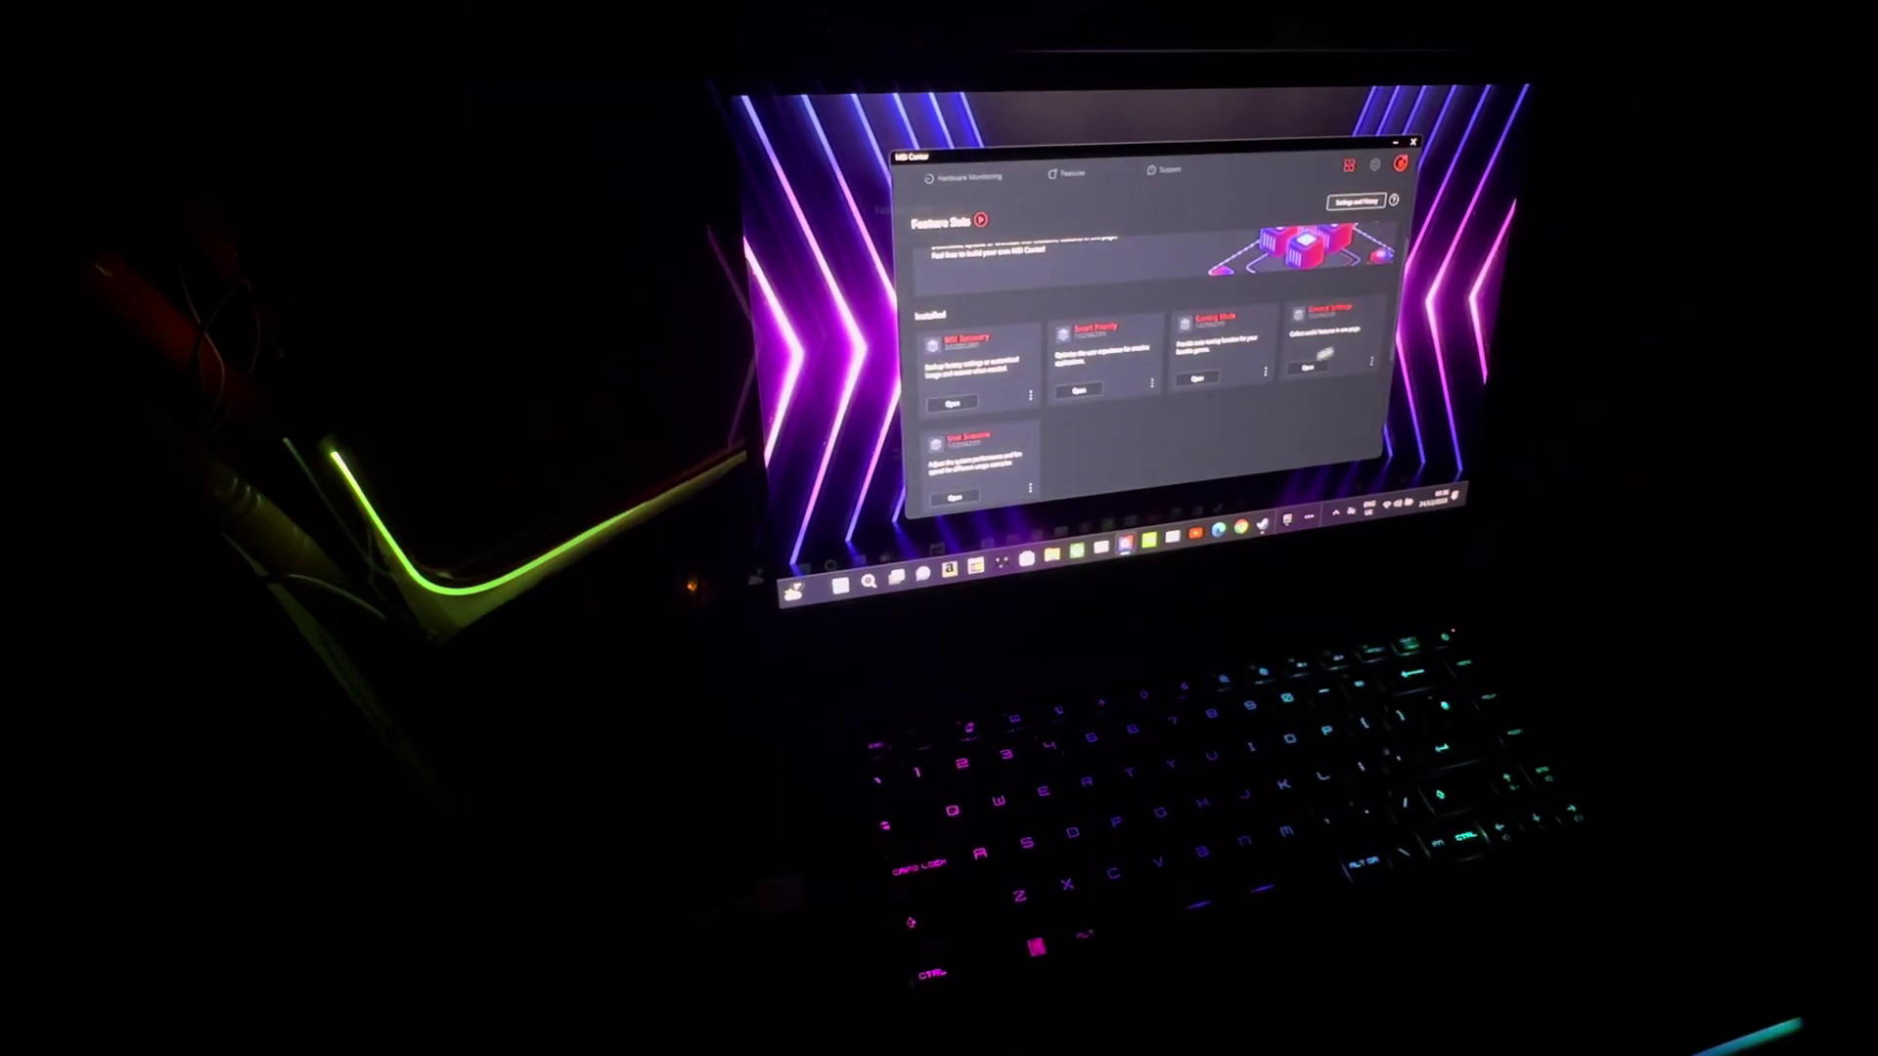
left_click(1312, 373)
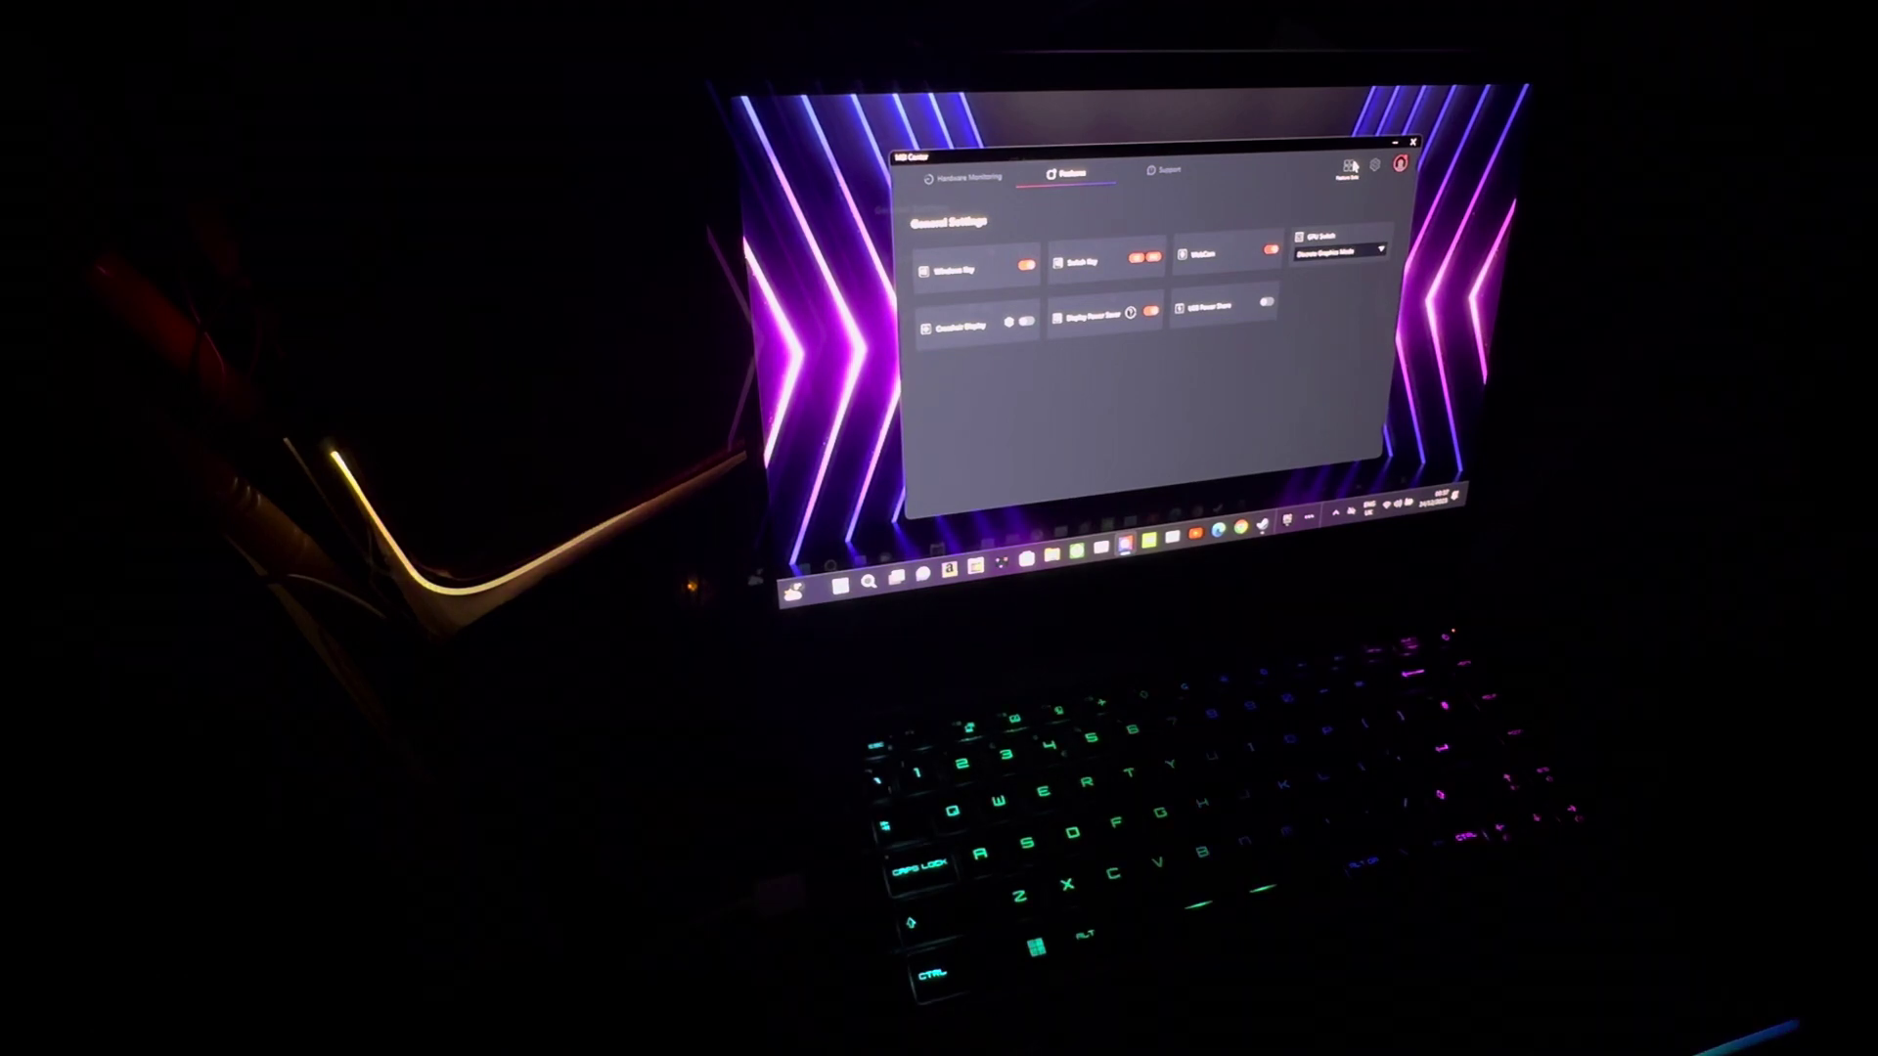
left_click(1351, 166)
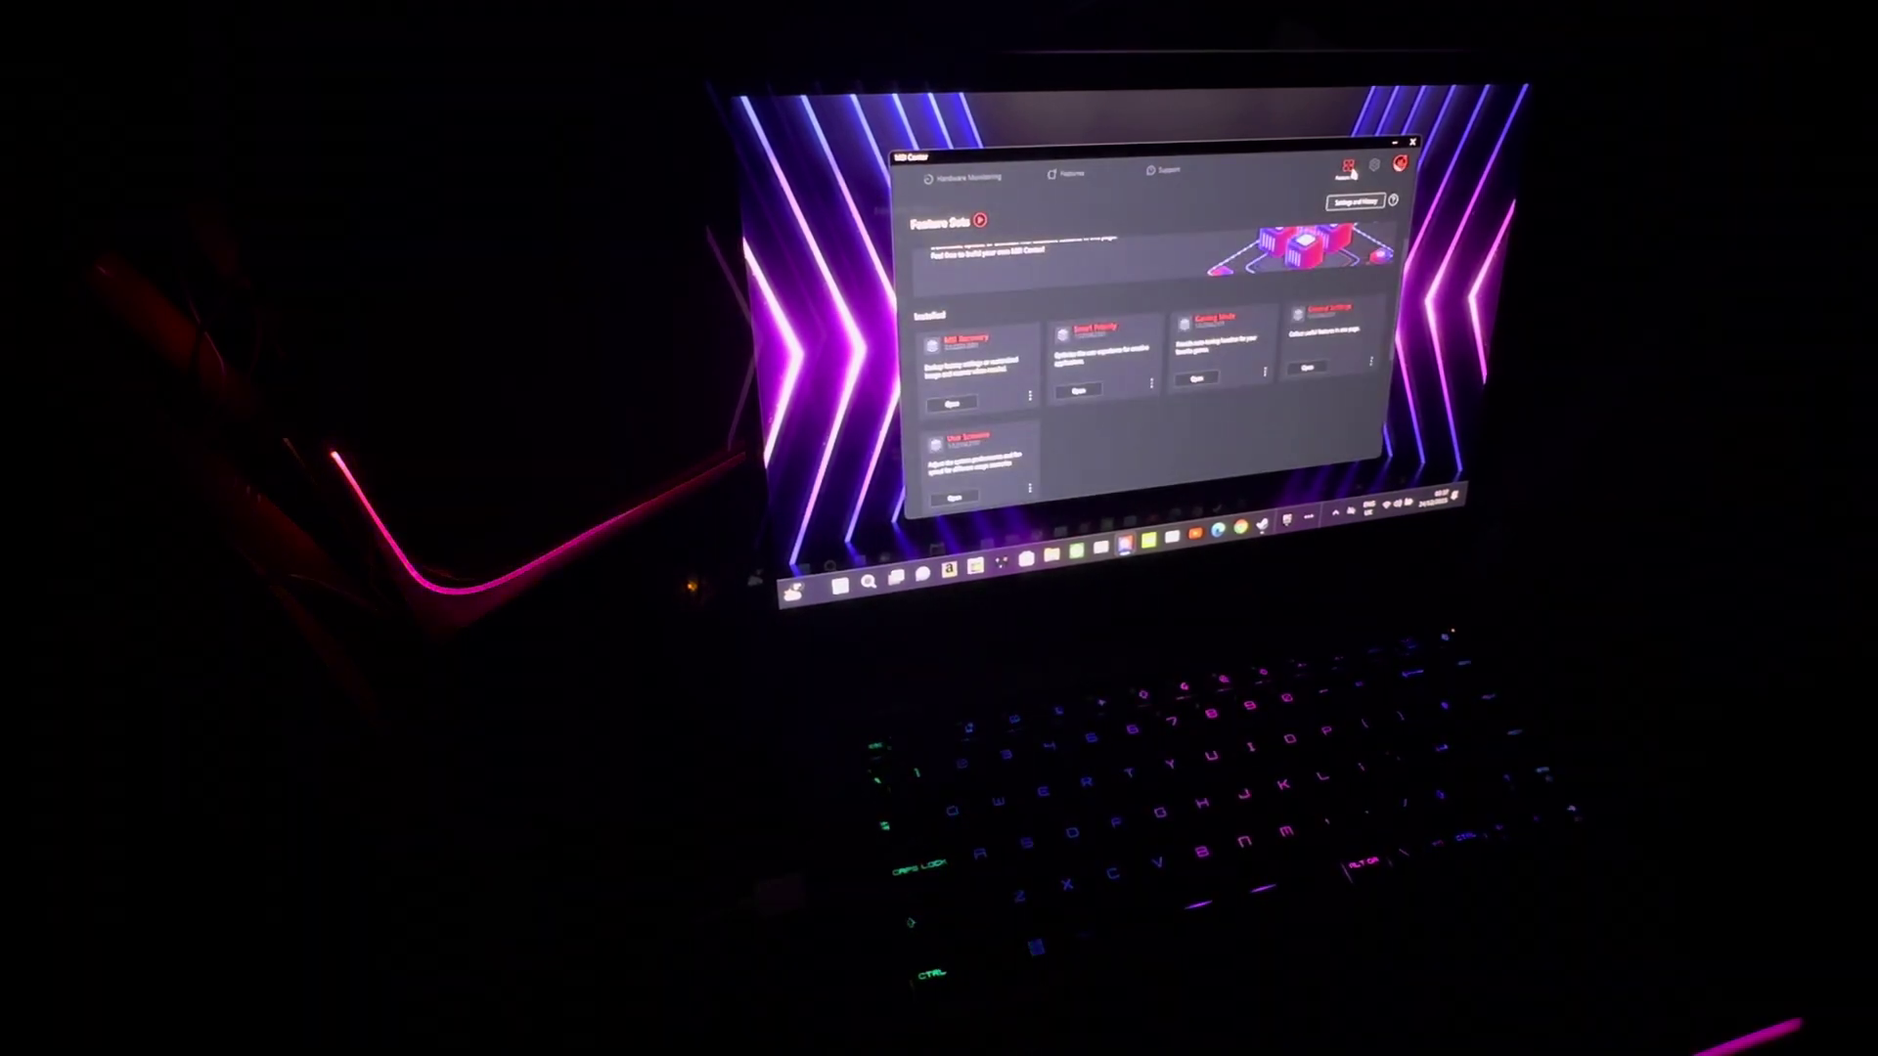
scroll(1125, 395, "down", 2)
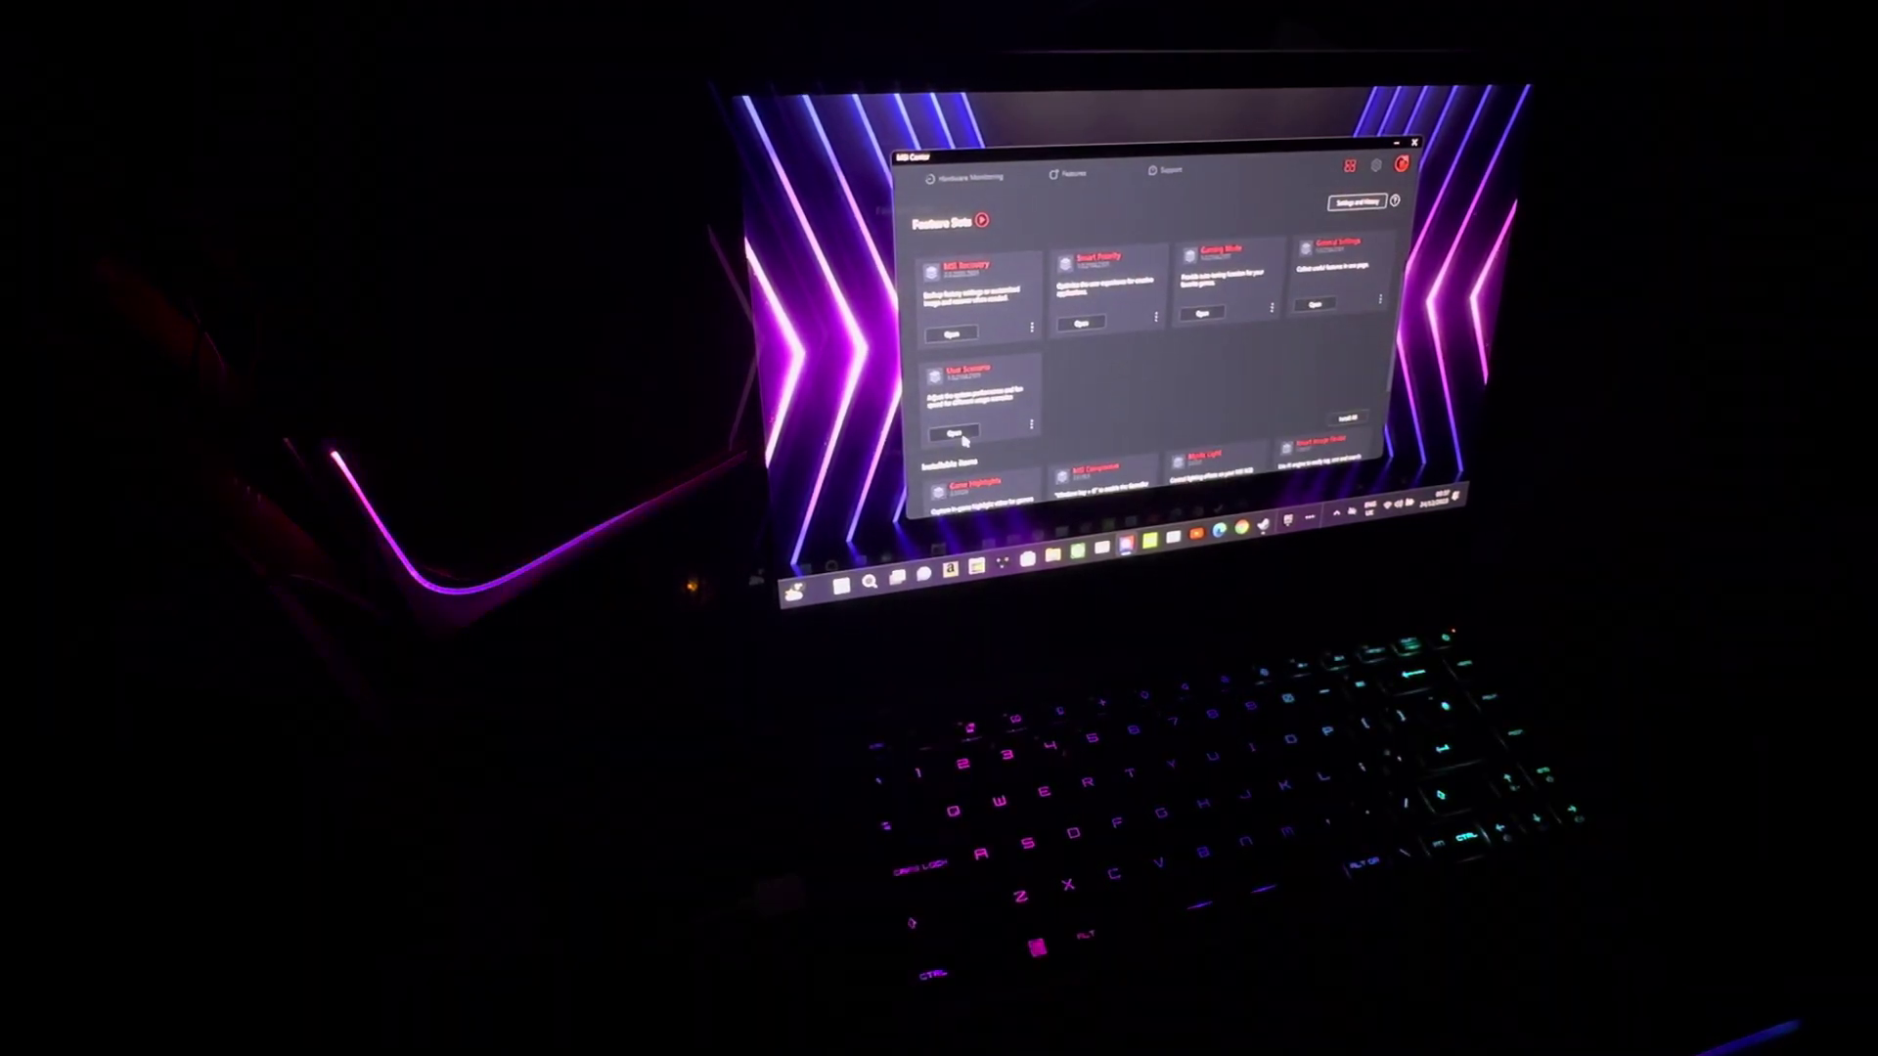
left_click(955, 433)
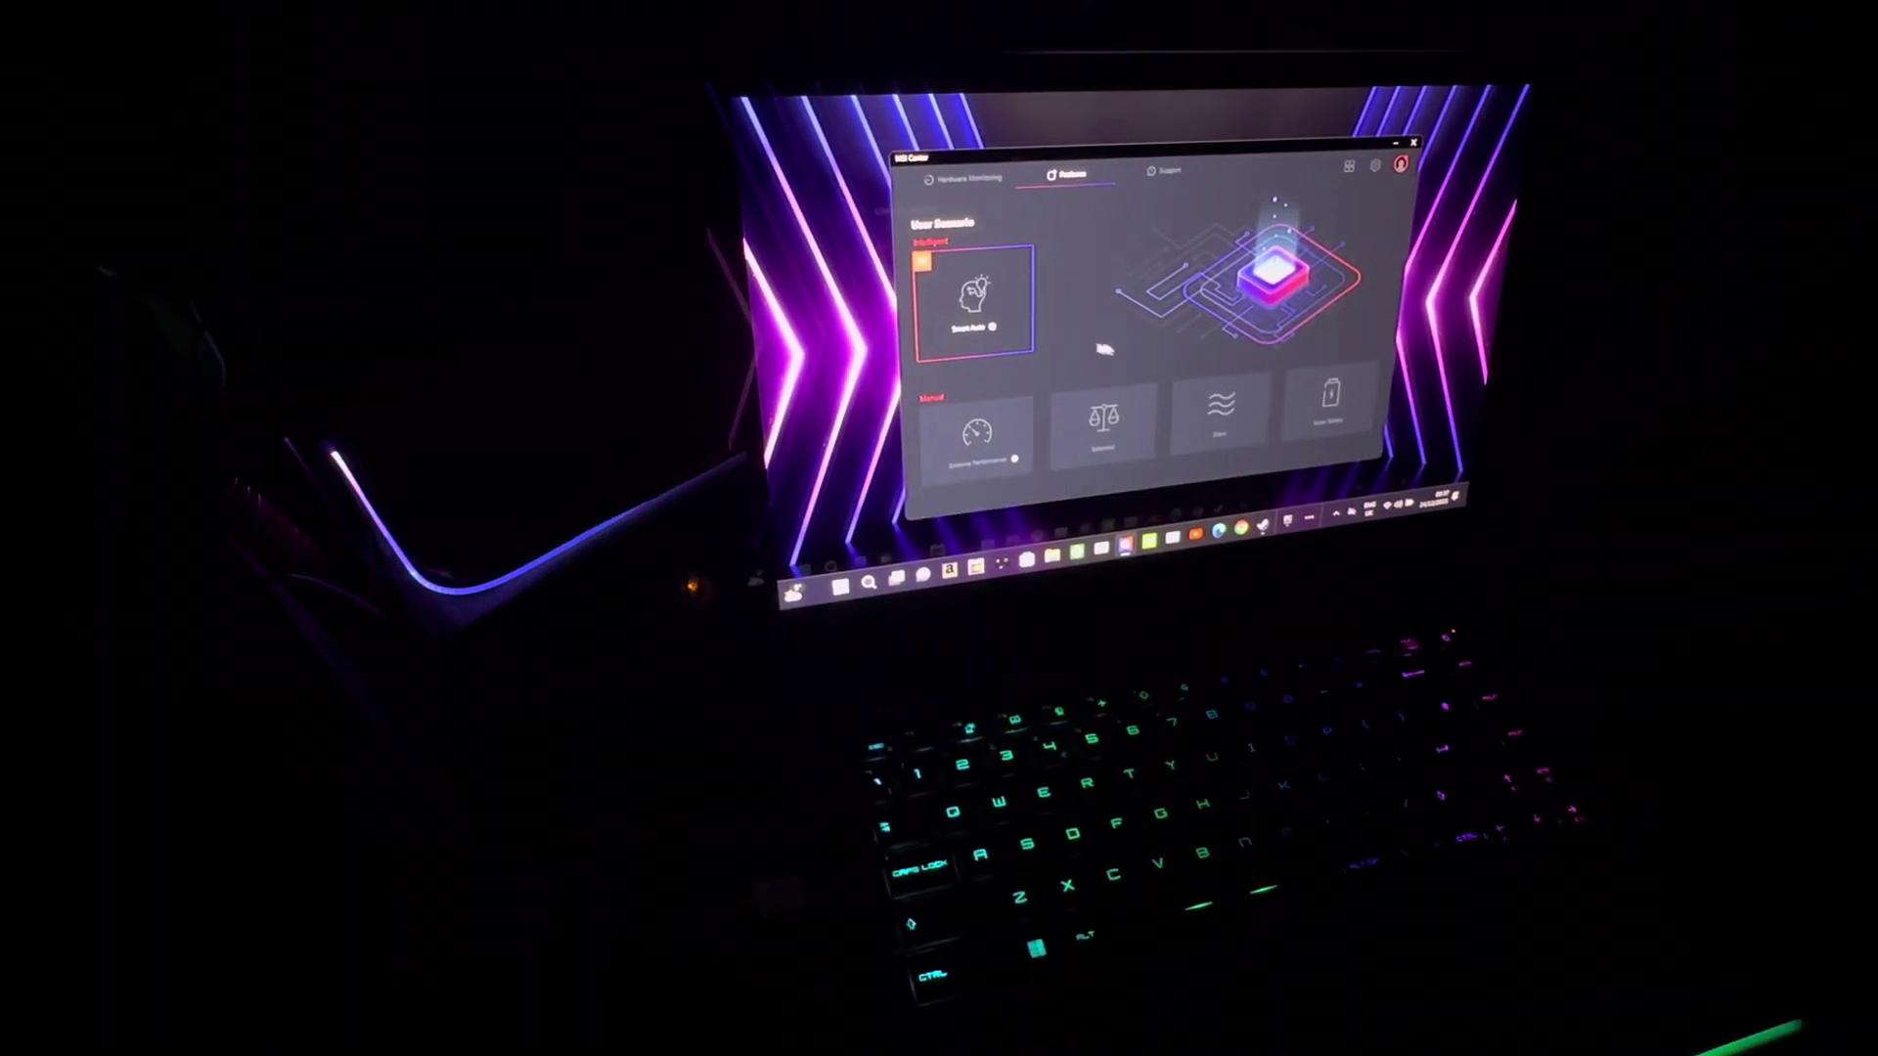
Select the Extreme Performance scenario and launch Quick CPU from the system tray.
left_click(976, 434)
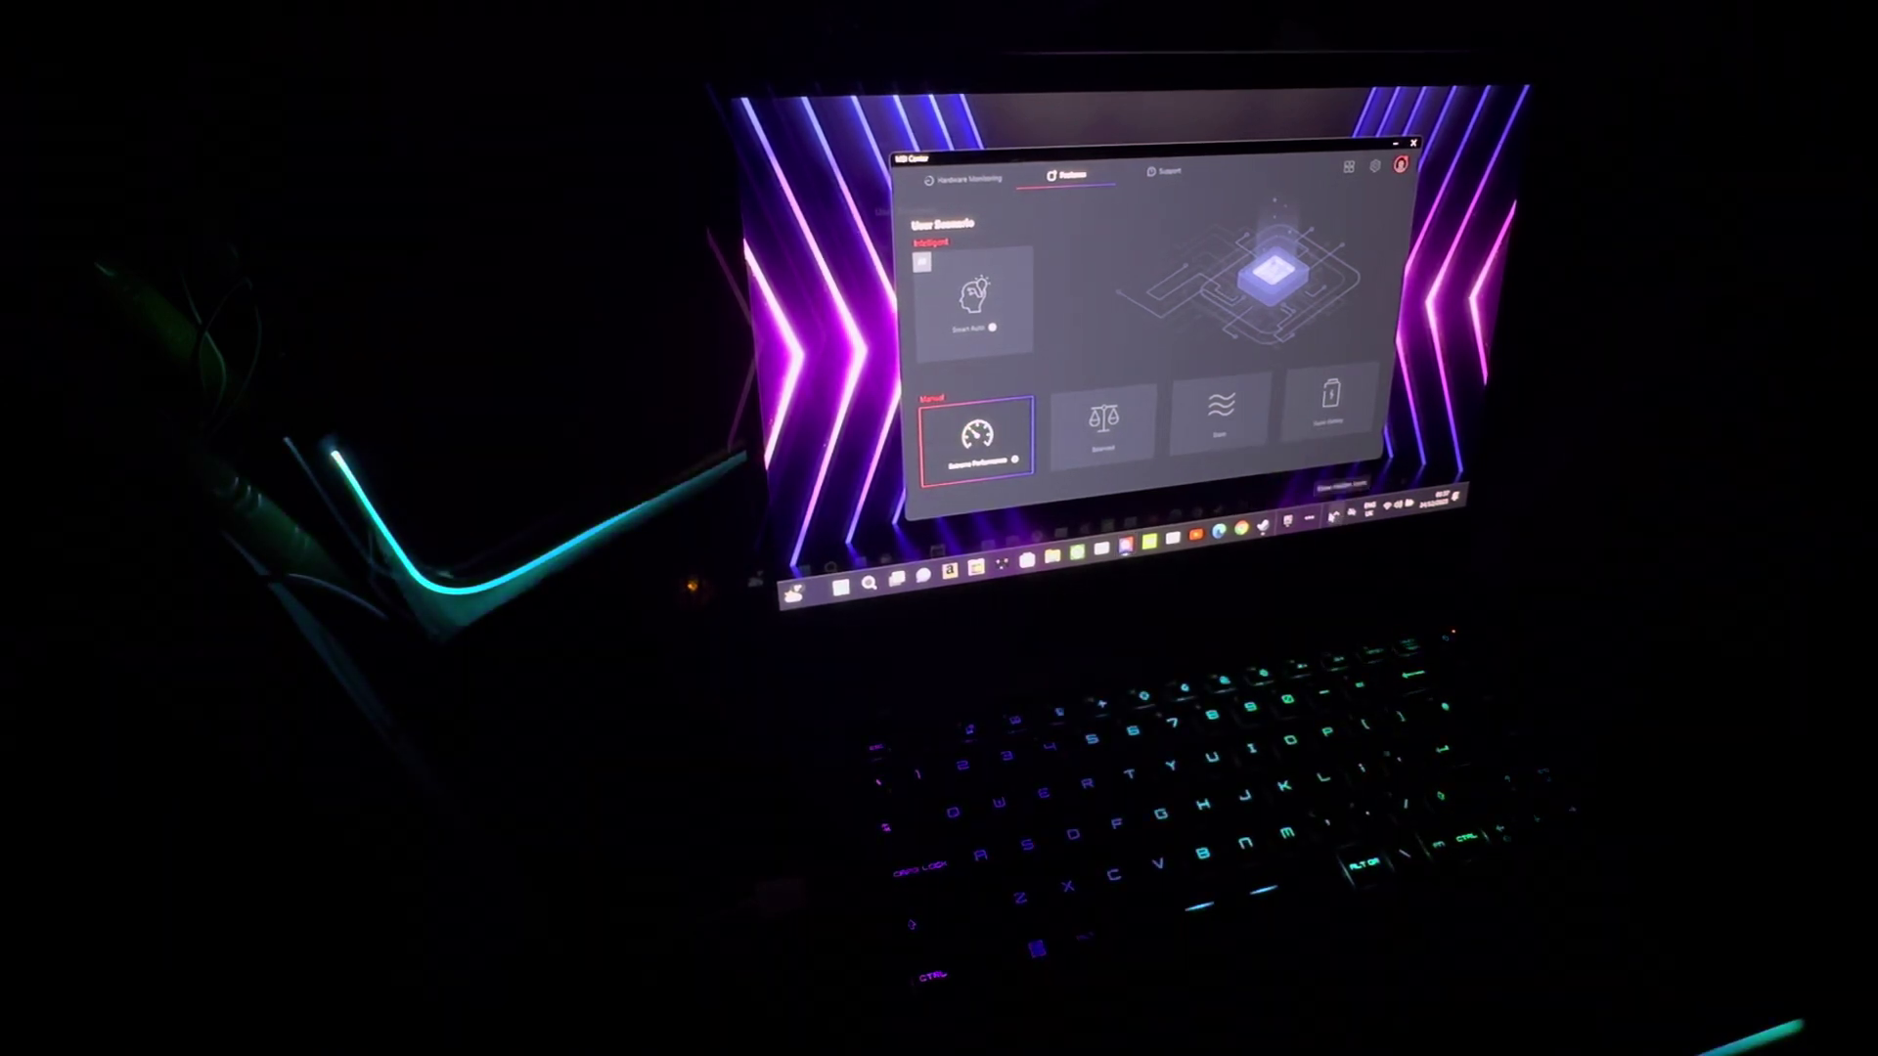
left_click(1333, 514)
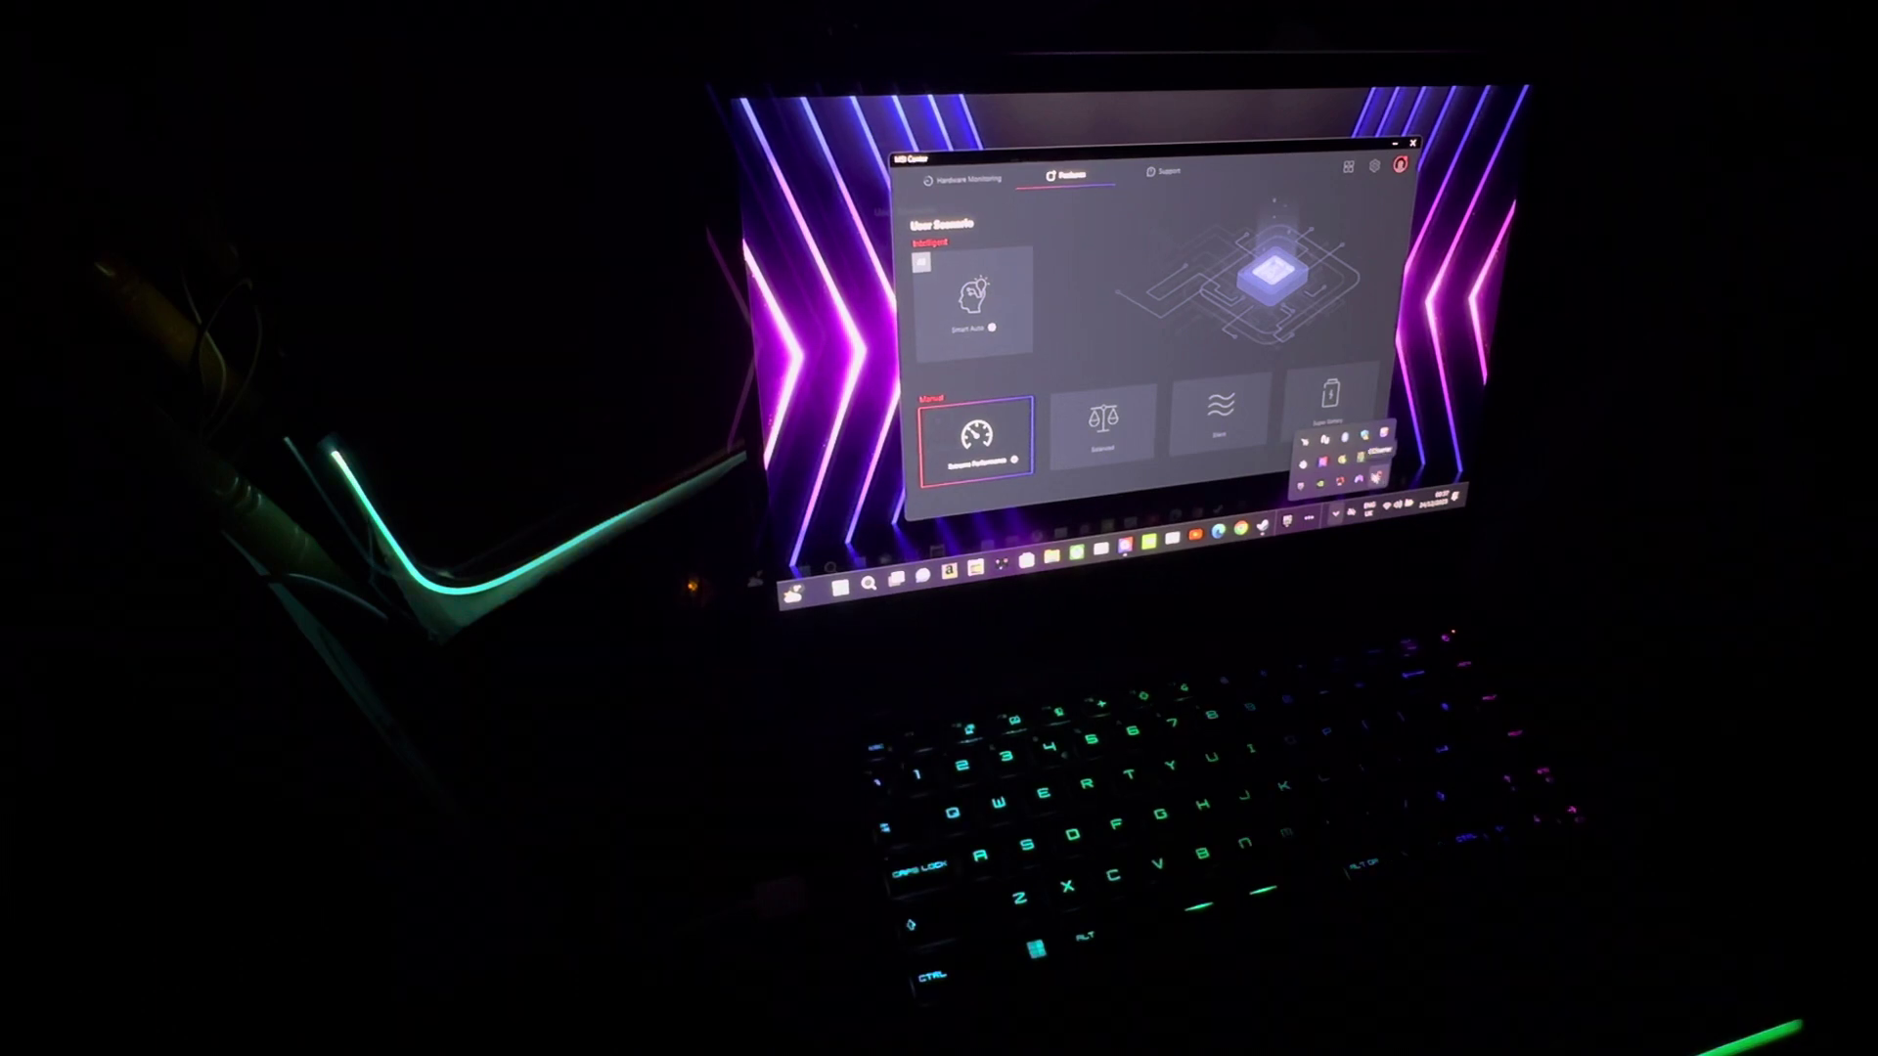
left_click(1340, 481)
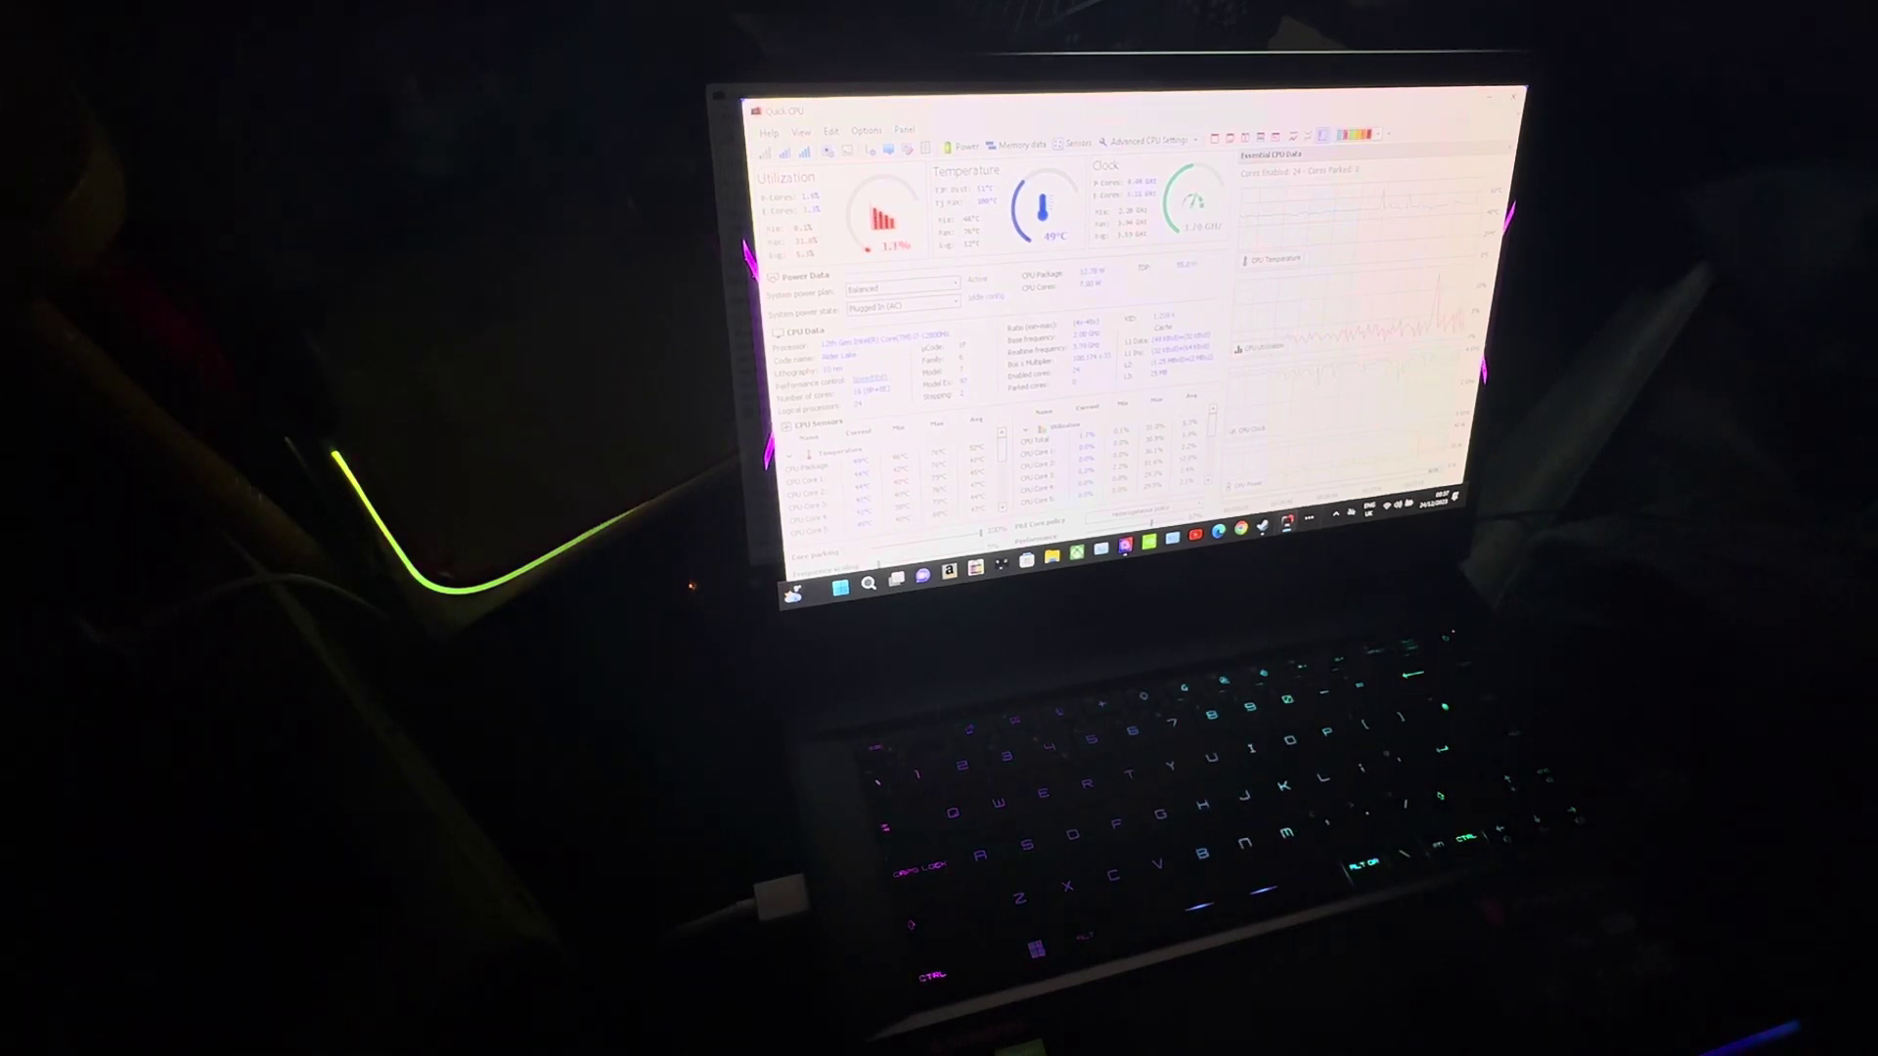
Close the Quick CPU window after checking its usage and temperature readouts.
left_click(1509, 99)
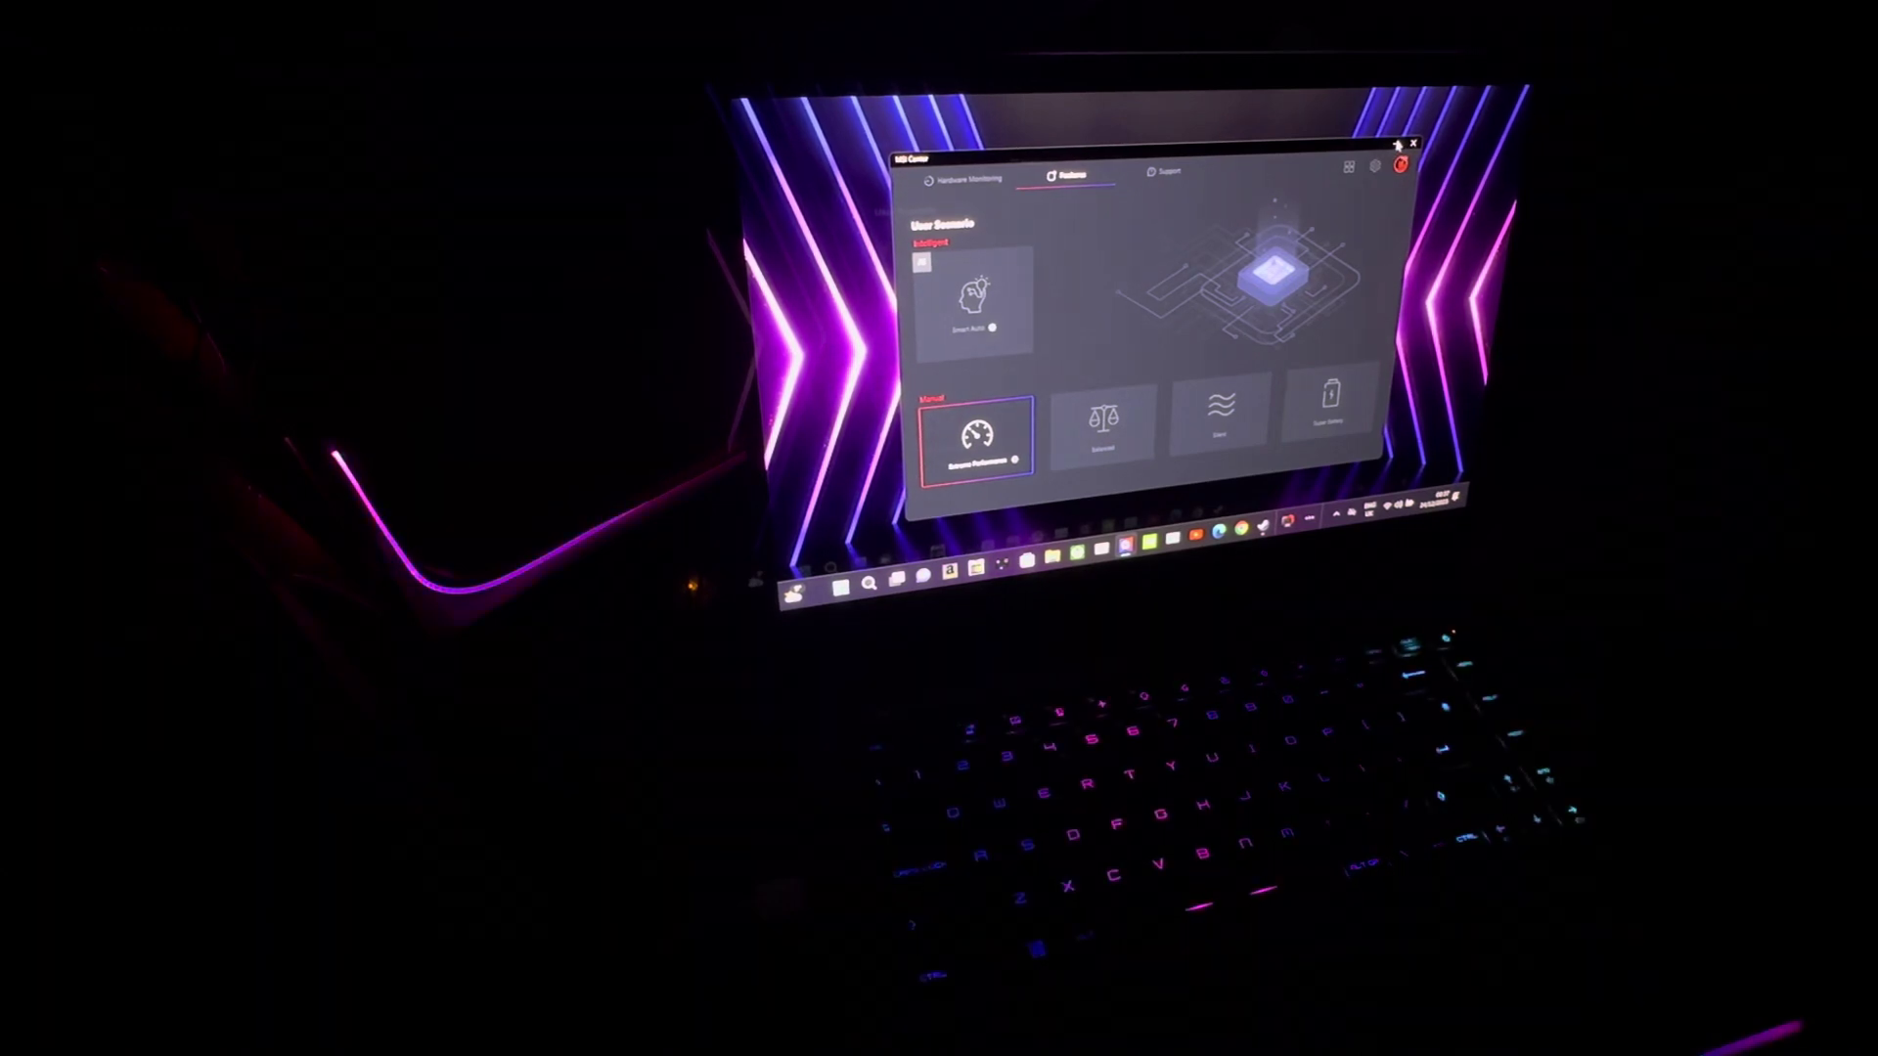
Close MSI Center, open Steam and DS4Windows, and minimize Steam after launching War Robots.
left_click(1411, 144)
left_click(1264, 524)
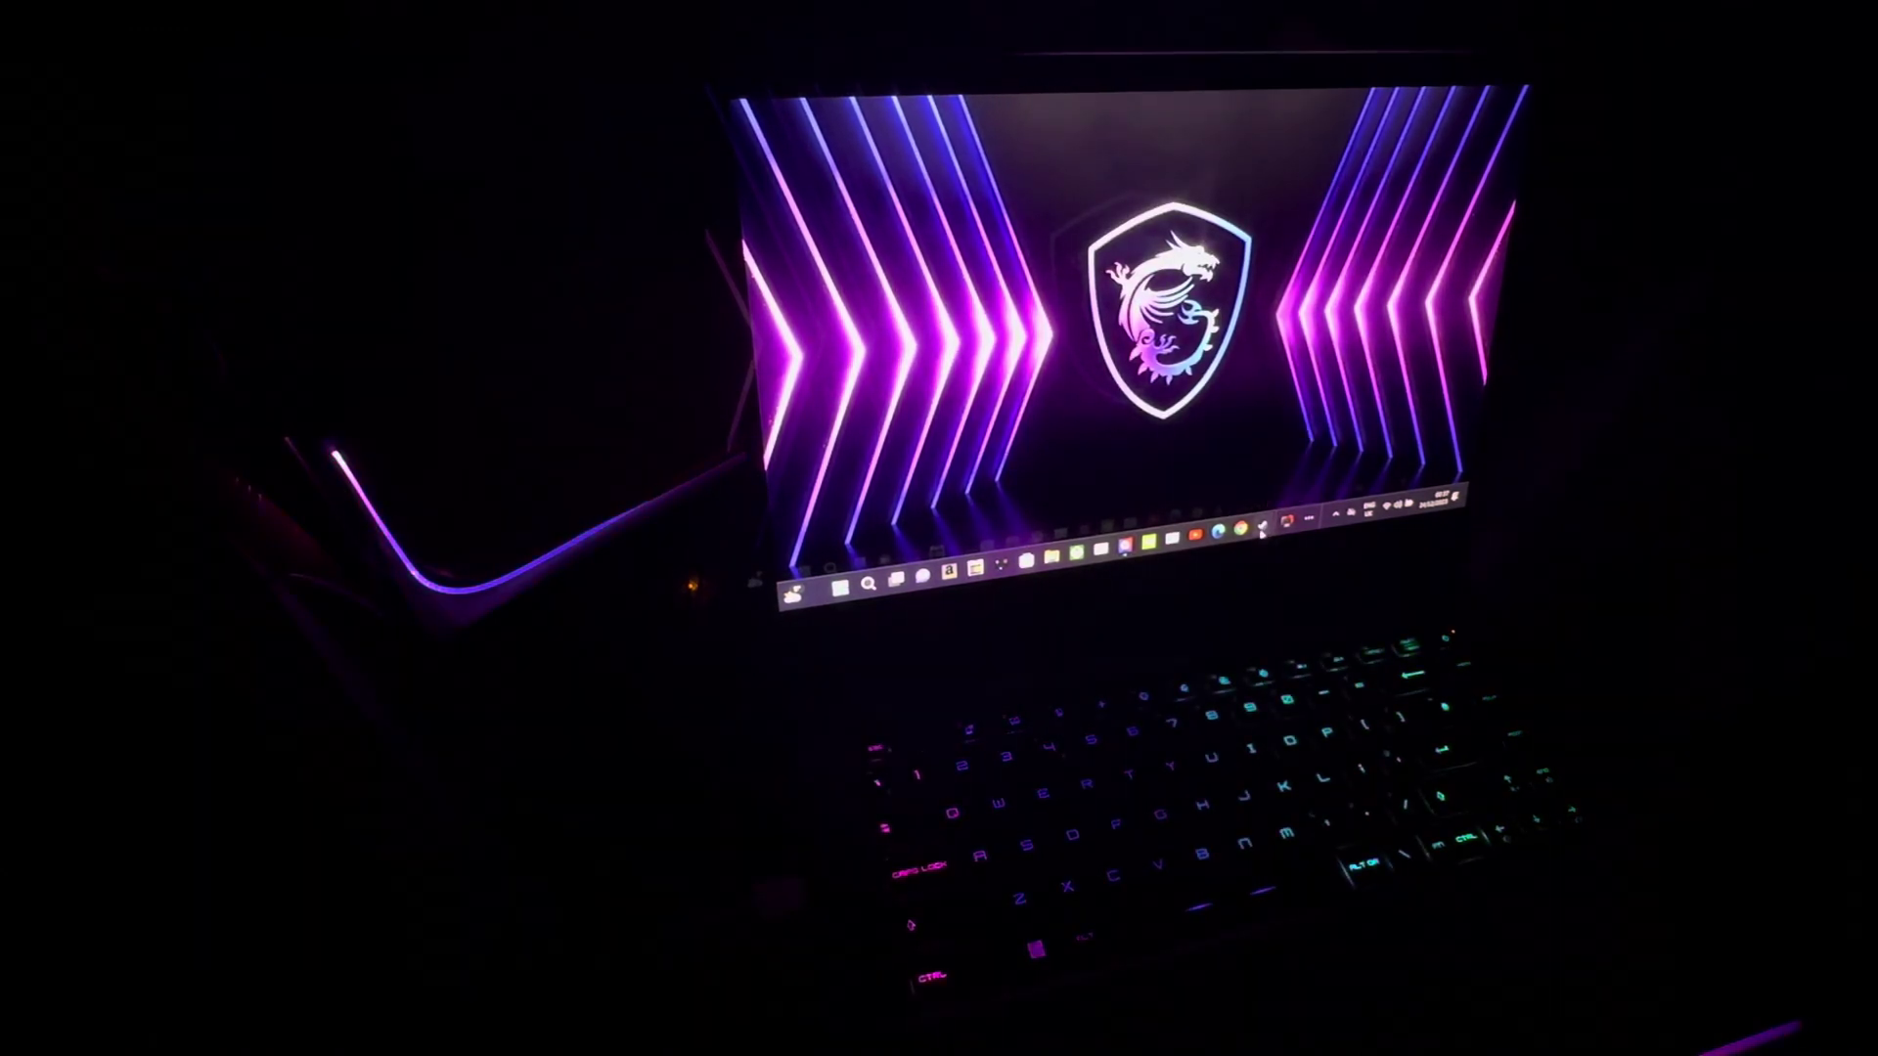
left_click(1333, 514)
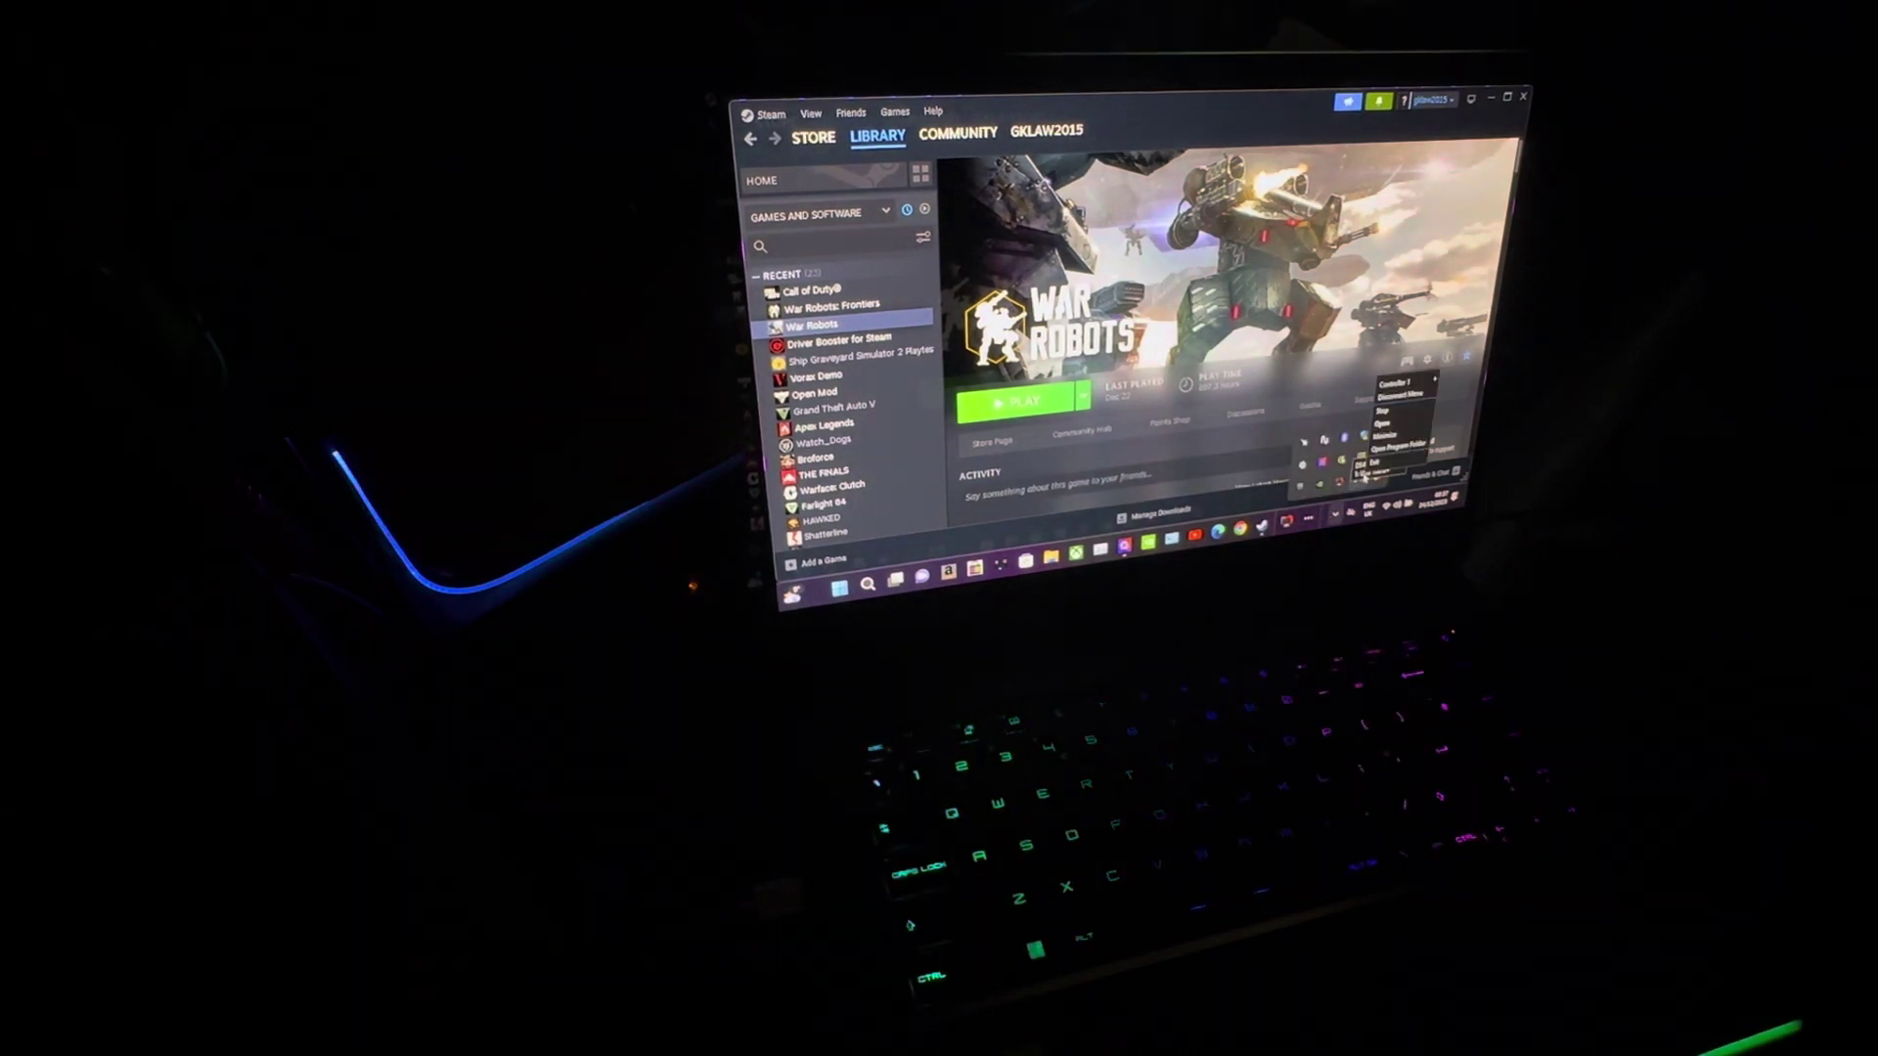
left_click(1381, 428)
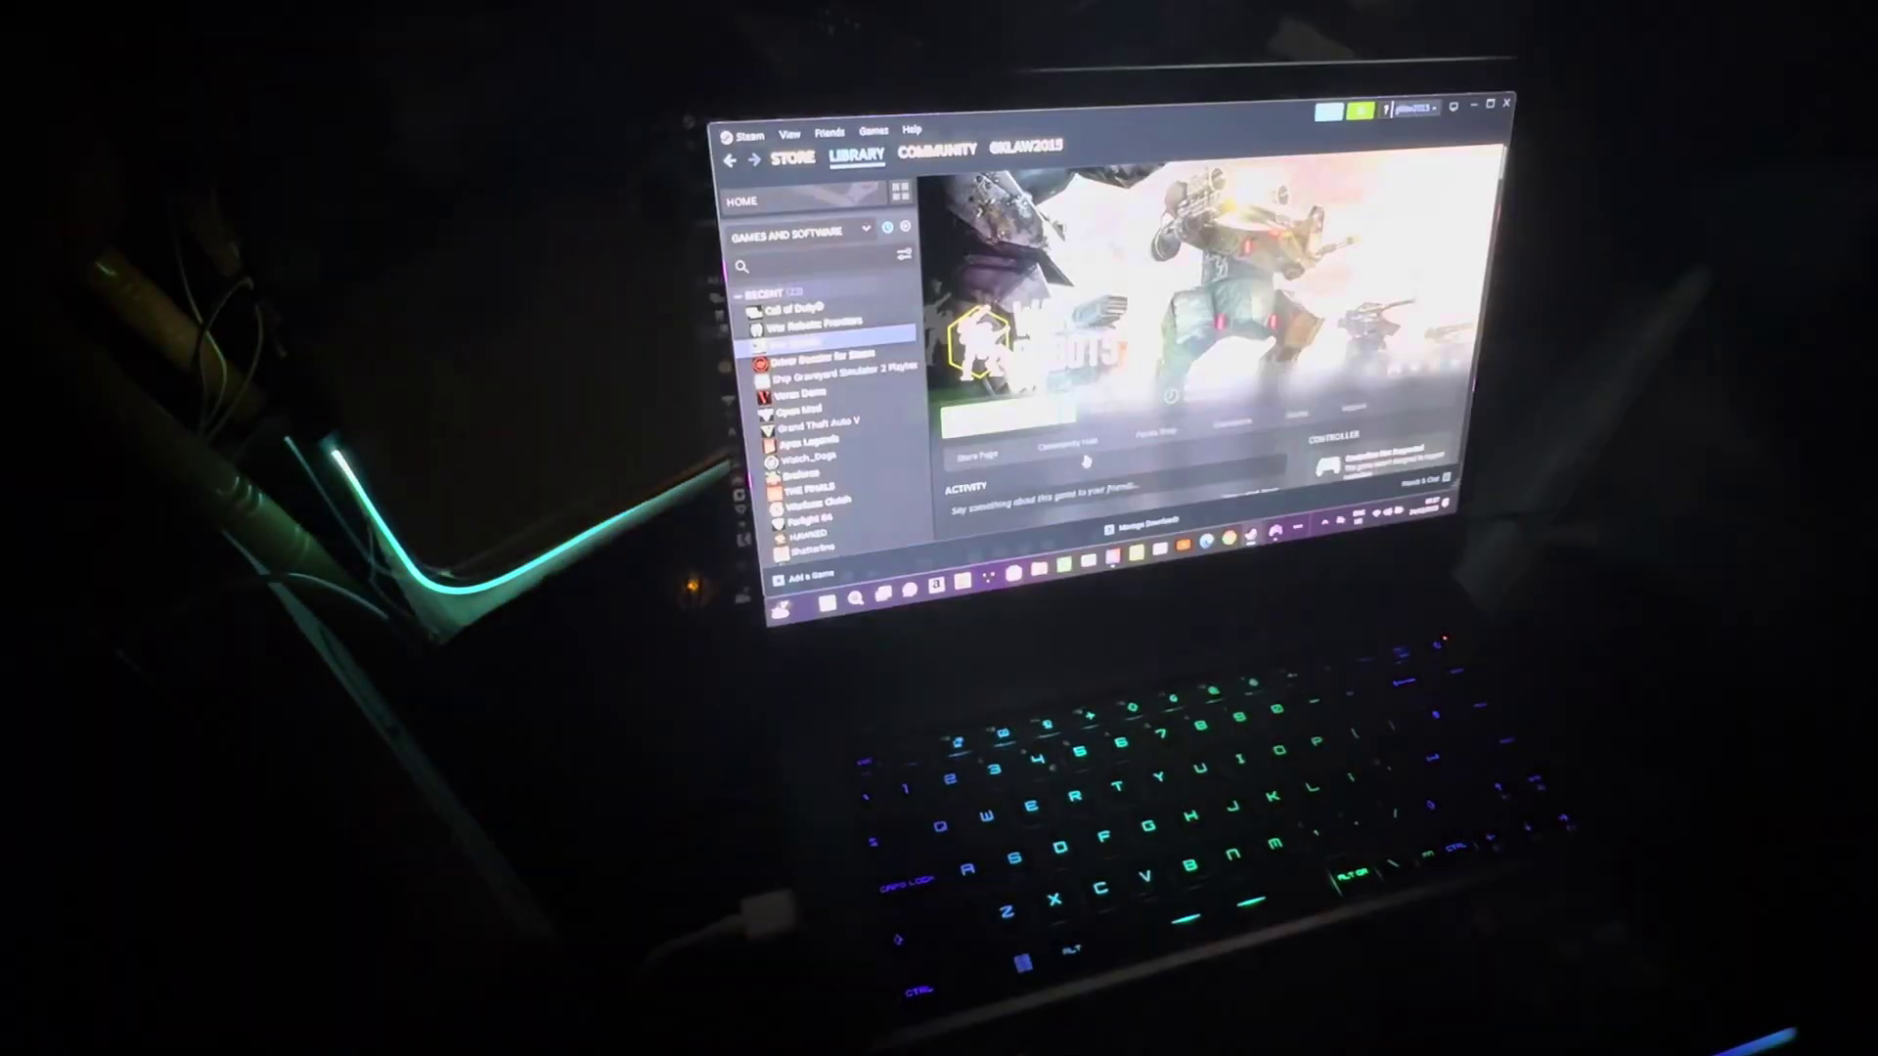
left_click(1472, 106)
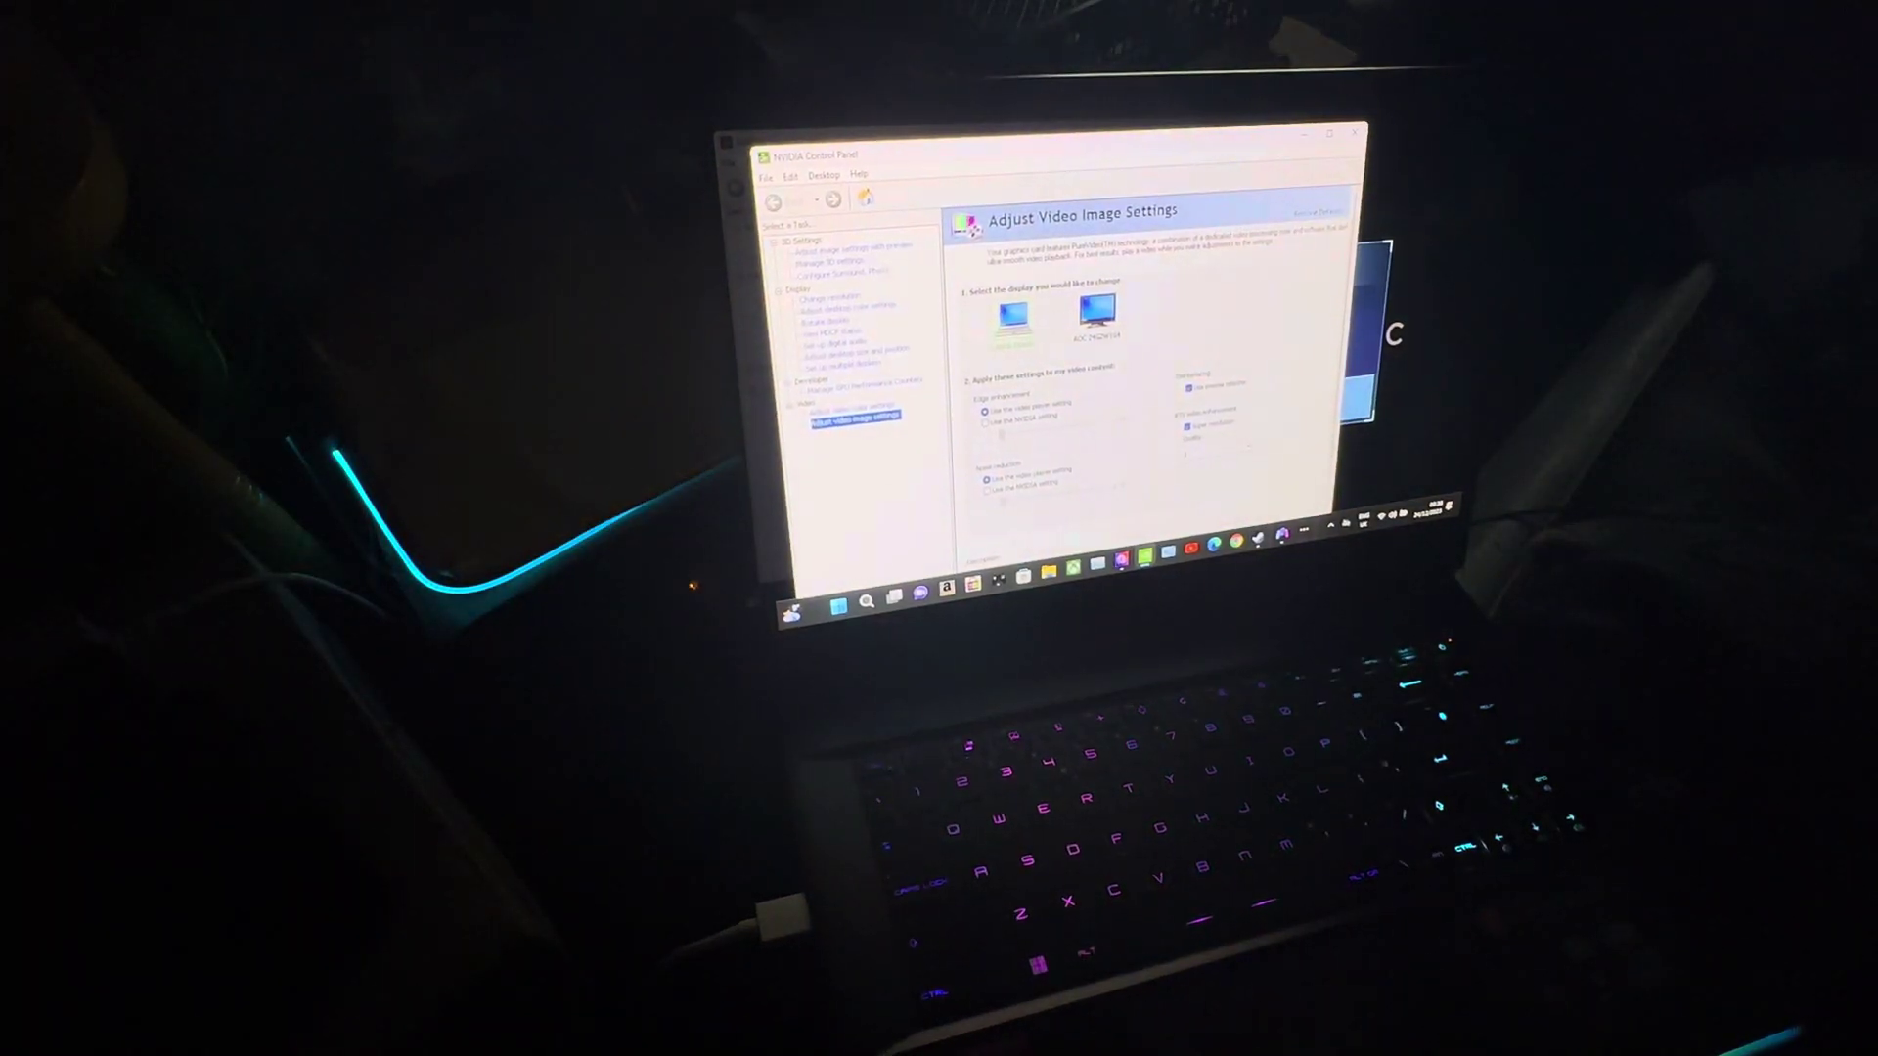
Open Manage 3D Settings and choose an option for Preferred refresh rate (Laptop Display).
left_click(853, 247)
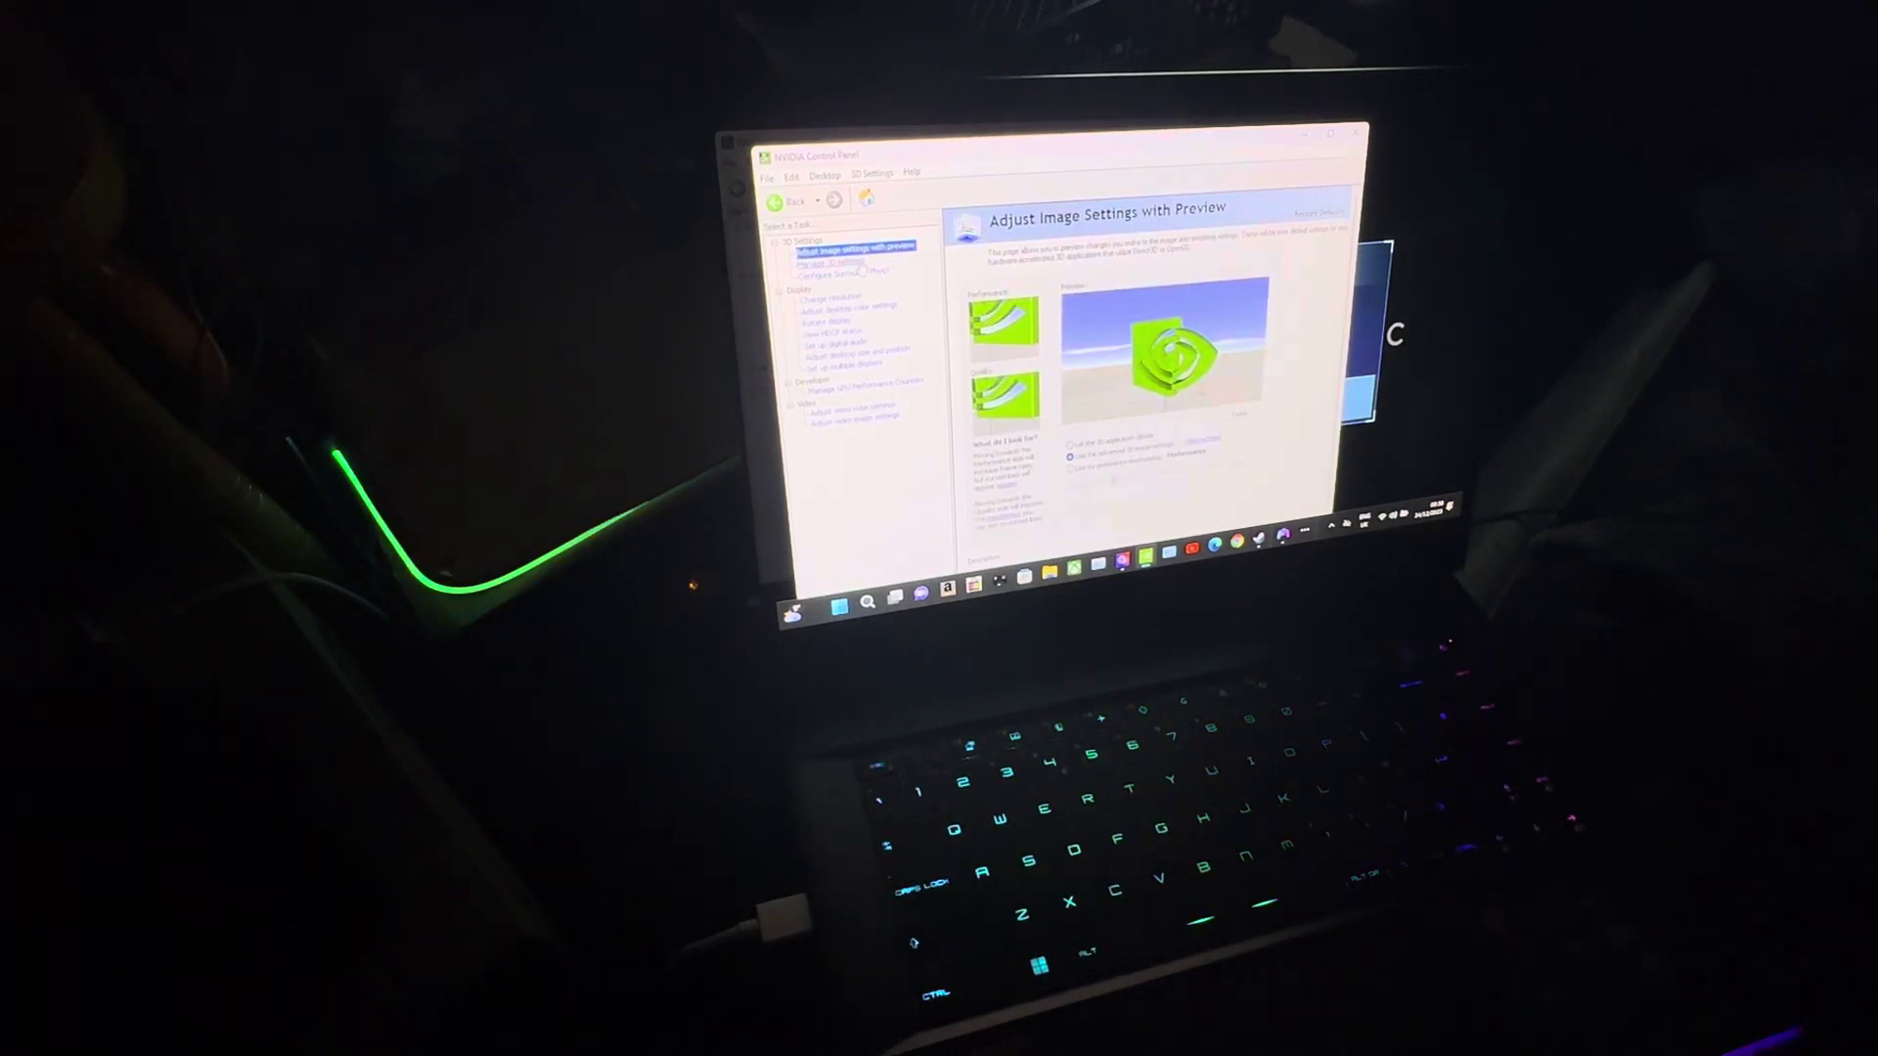
left_click(837, 261)
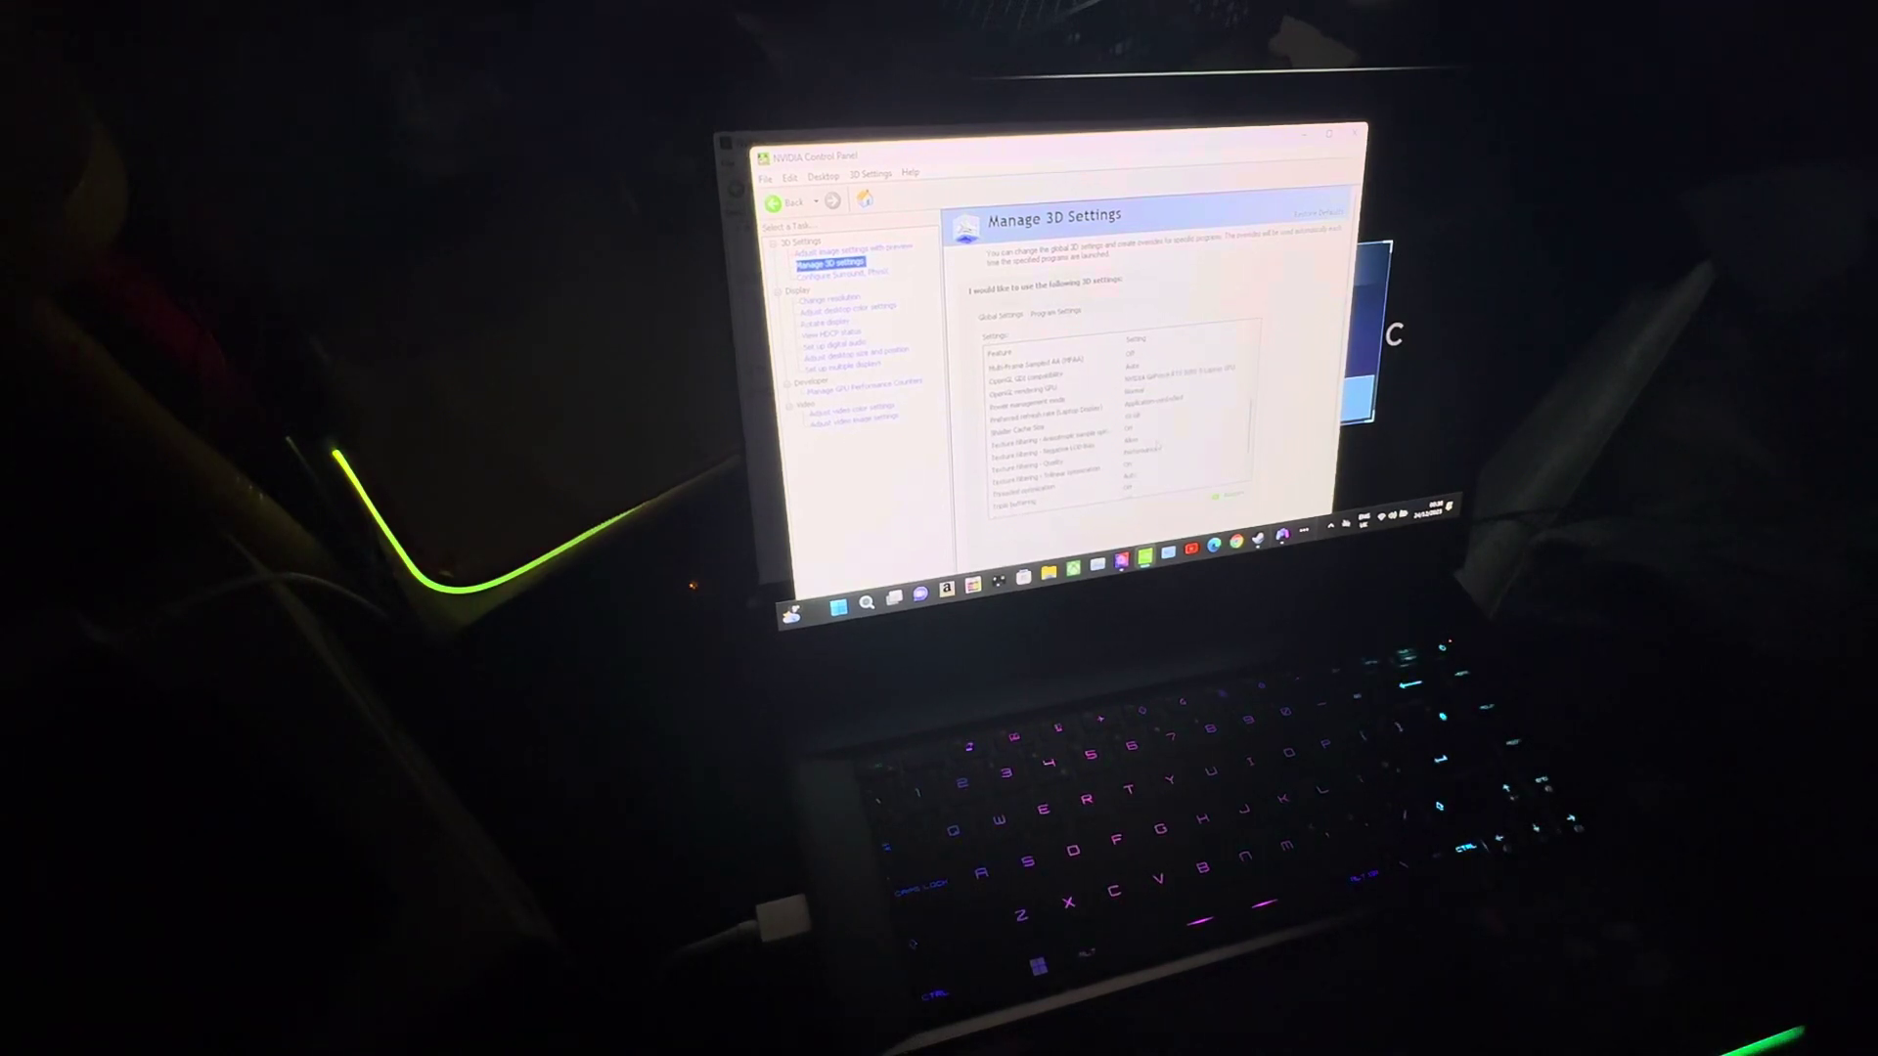
scroll(1116, 426, "down", 5)
scroll(1157, 441, "up", 1)
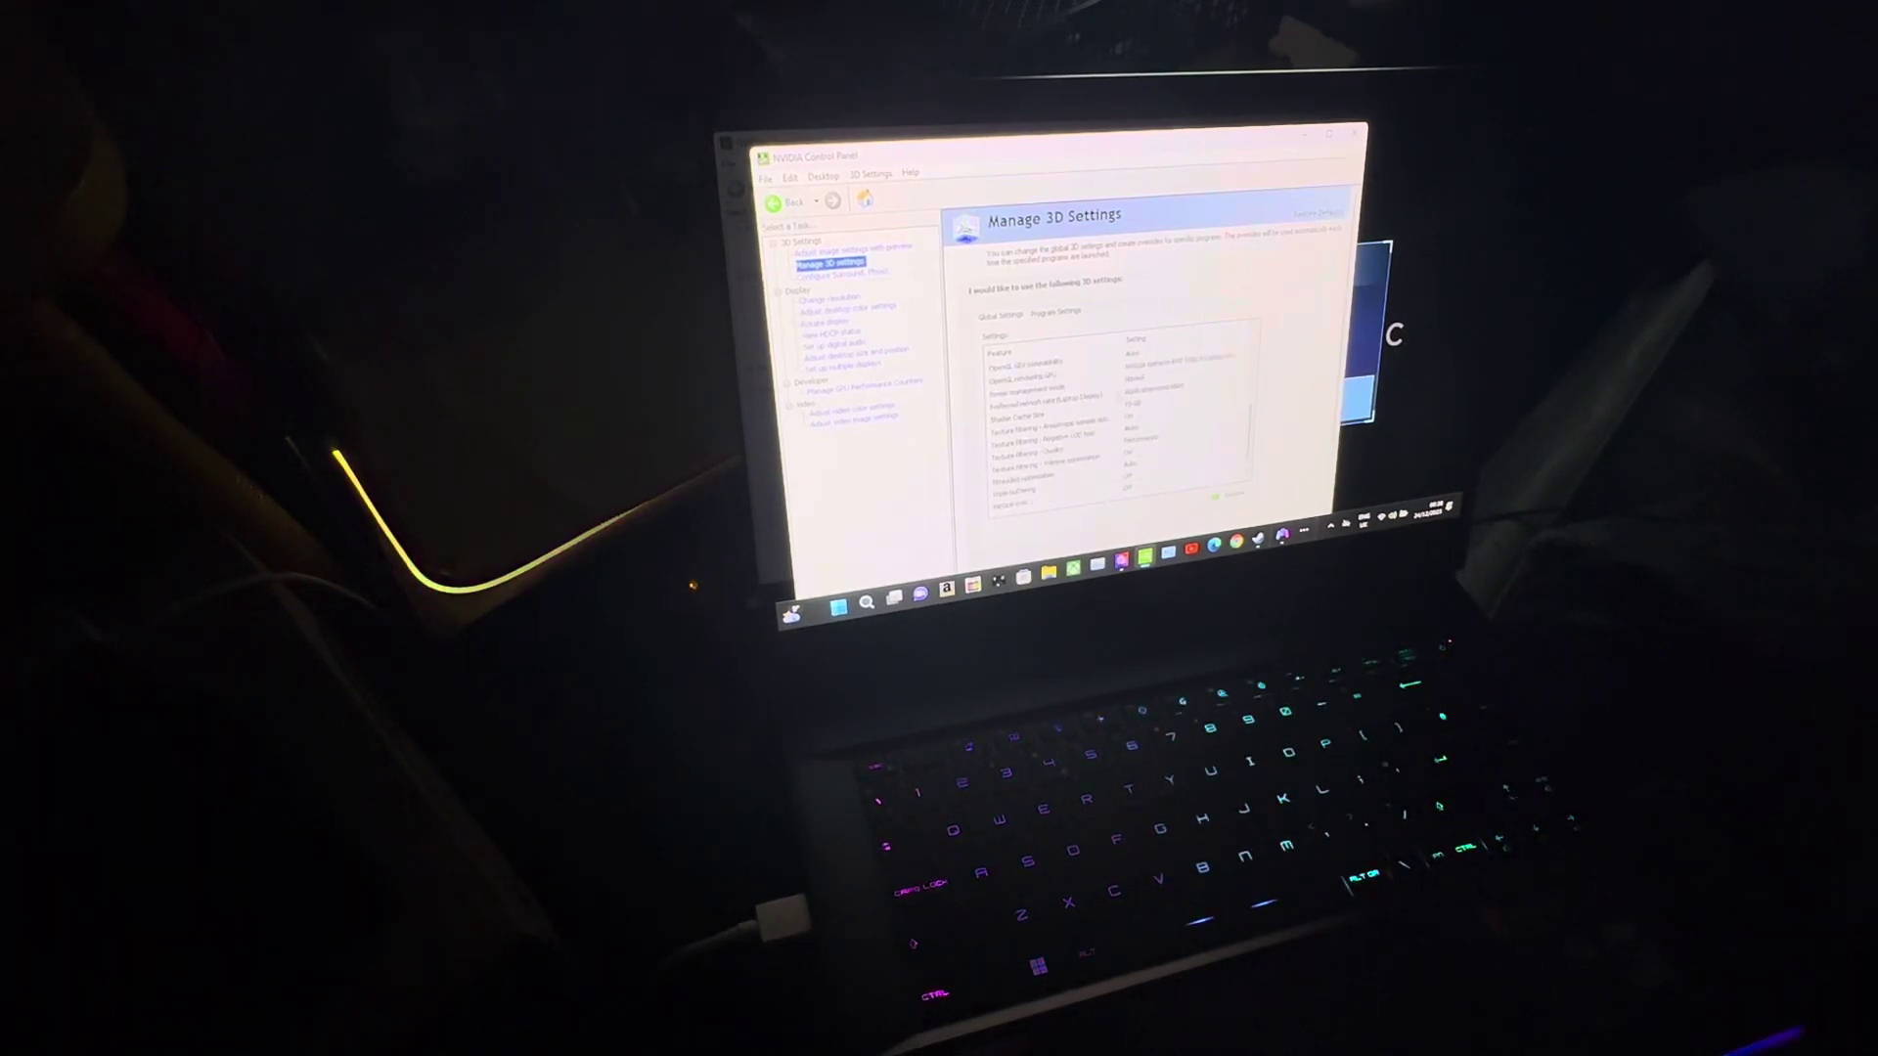
left_click(1116, 390)
left_click(1143, 394)
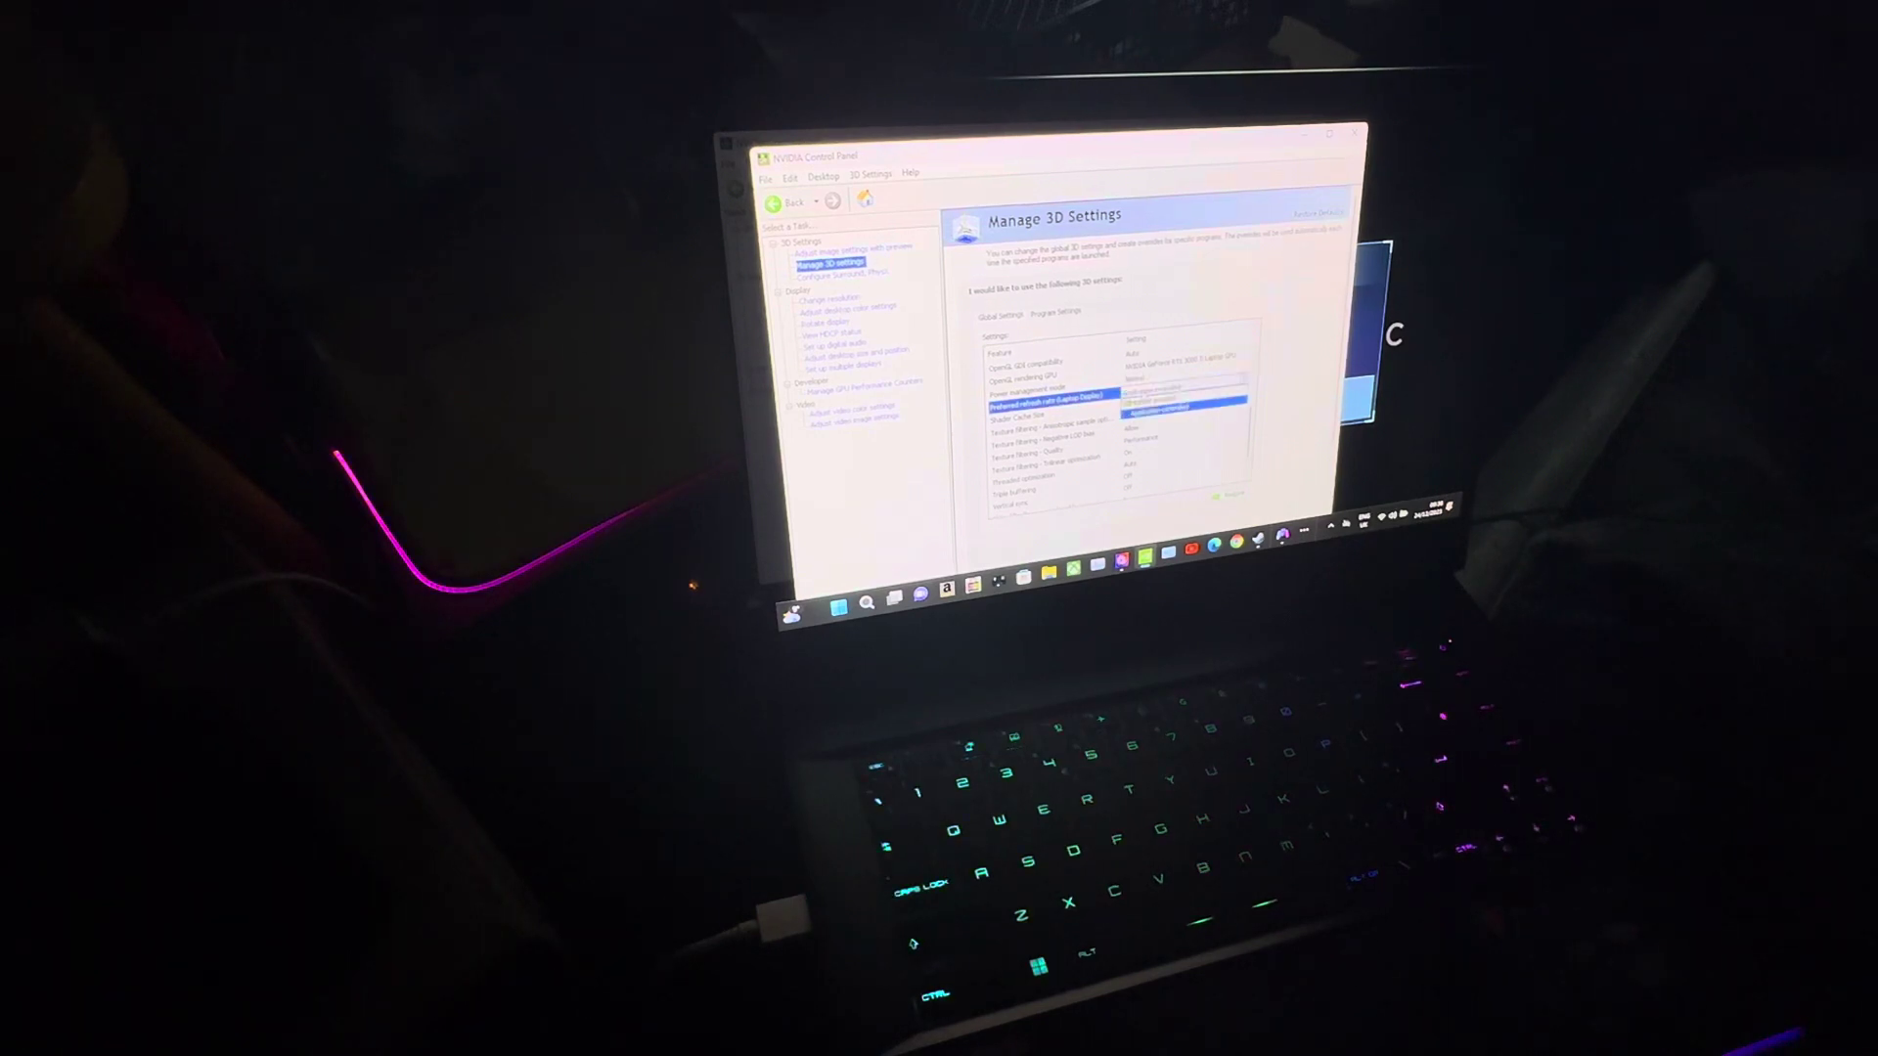
left_click(1175, 407)
scroll(1159, 437, "up", 5)
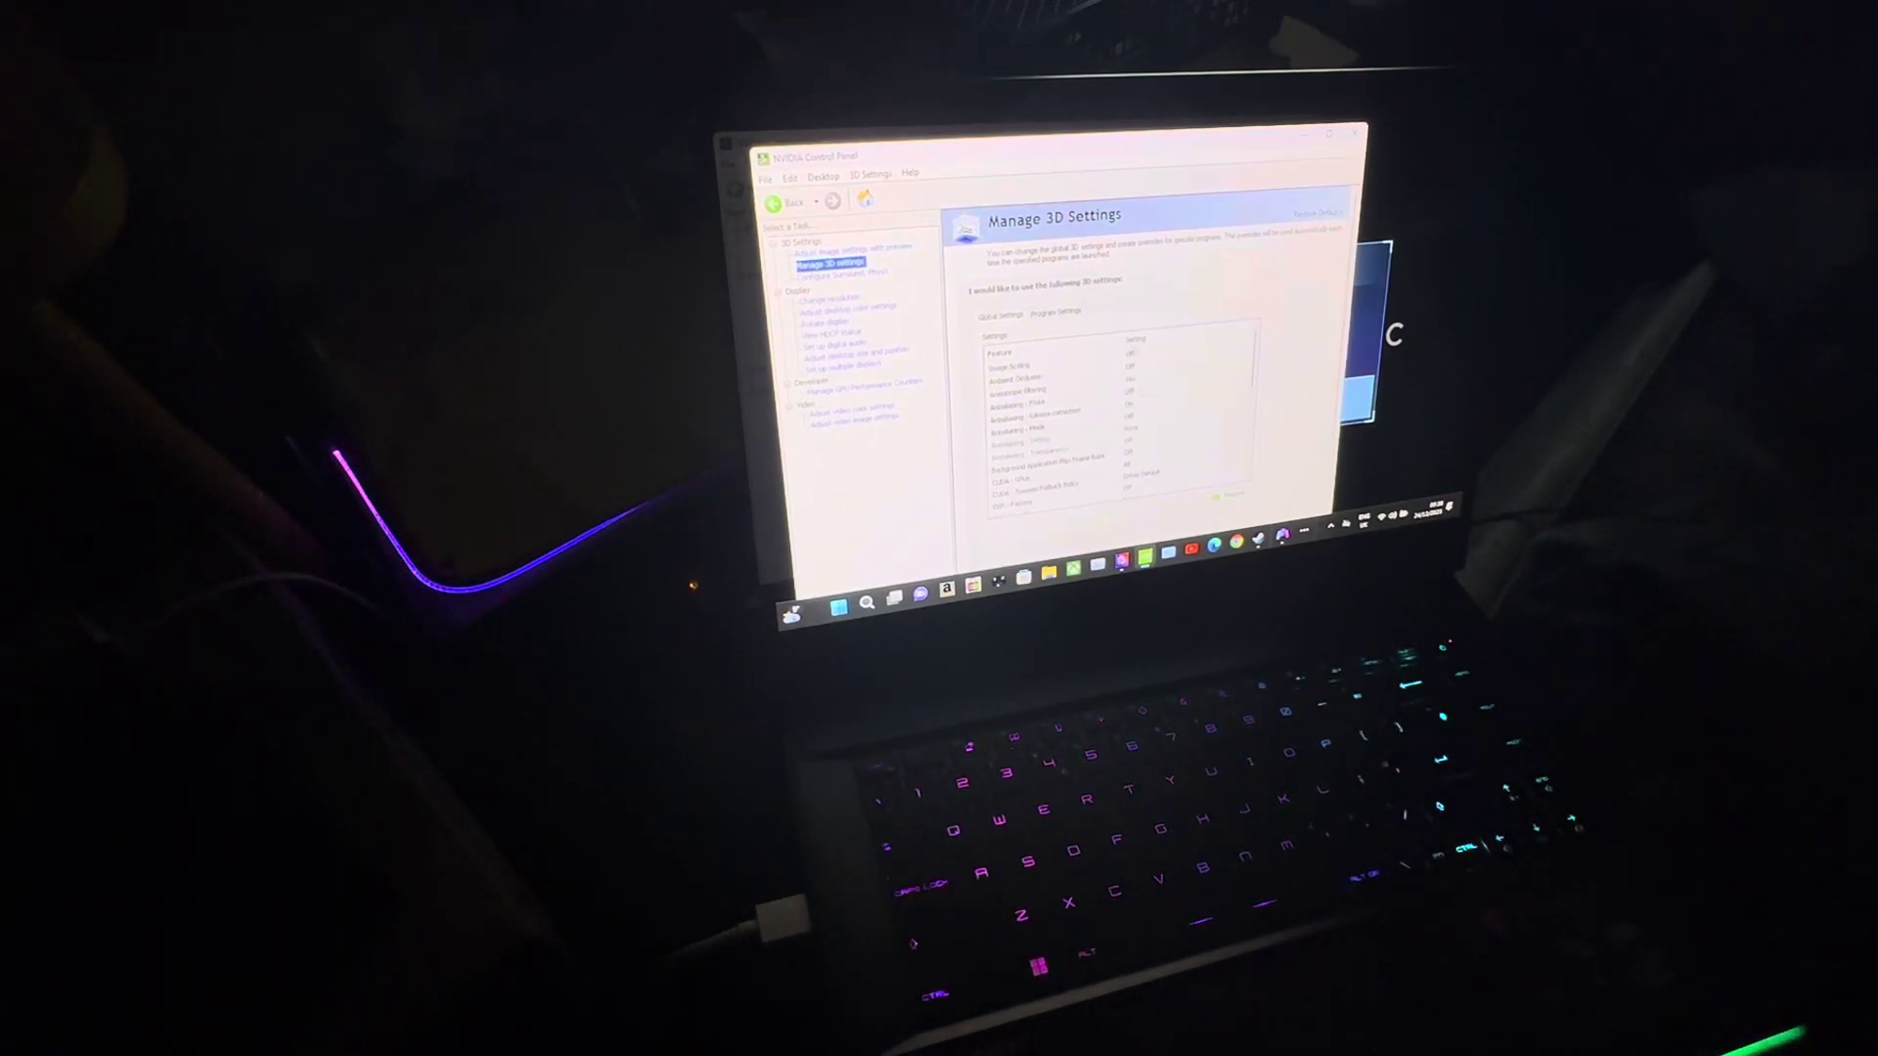
Set global Image Scaling to On and maximize the NVIDIA Control Panel window.
left_click(1129, 360)
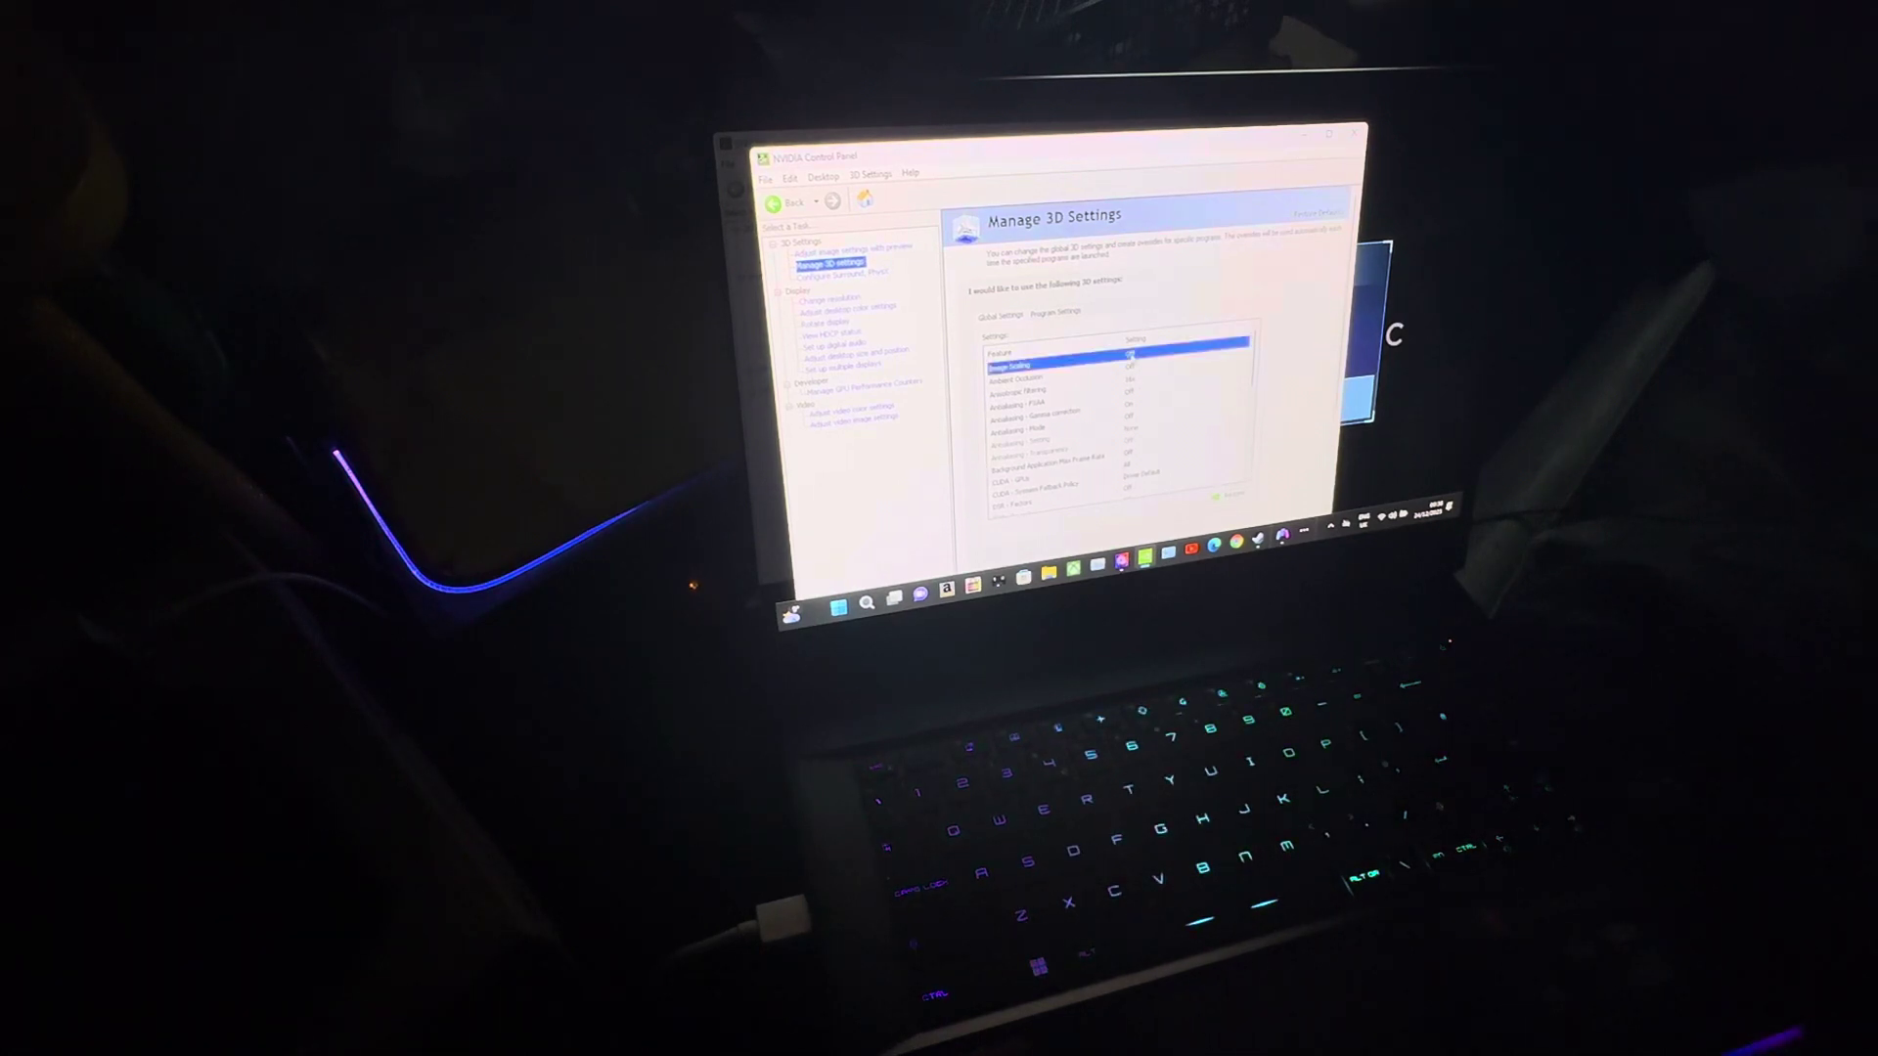
left_click(1131, 354)
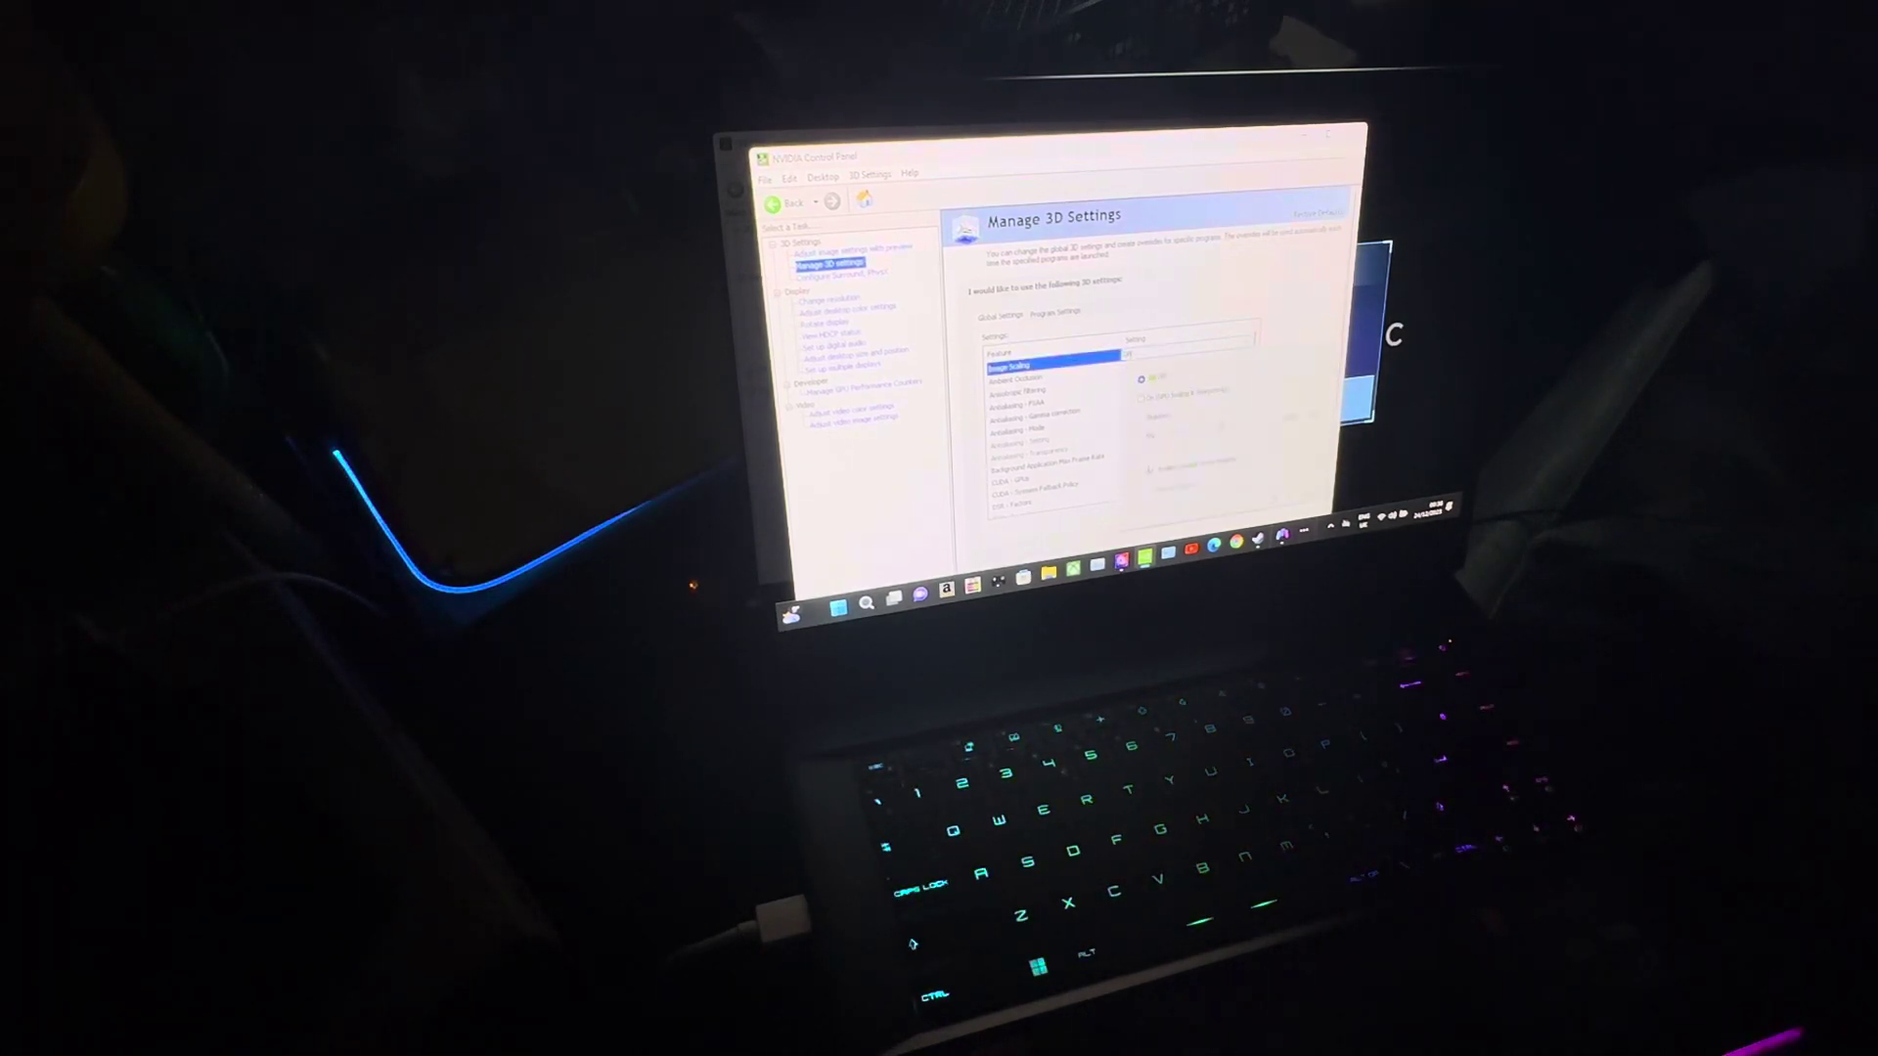
mouse_move(1281, 536)
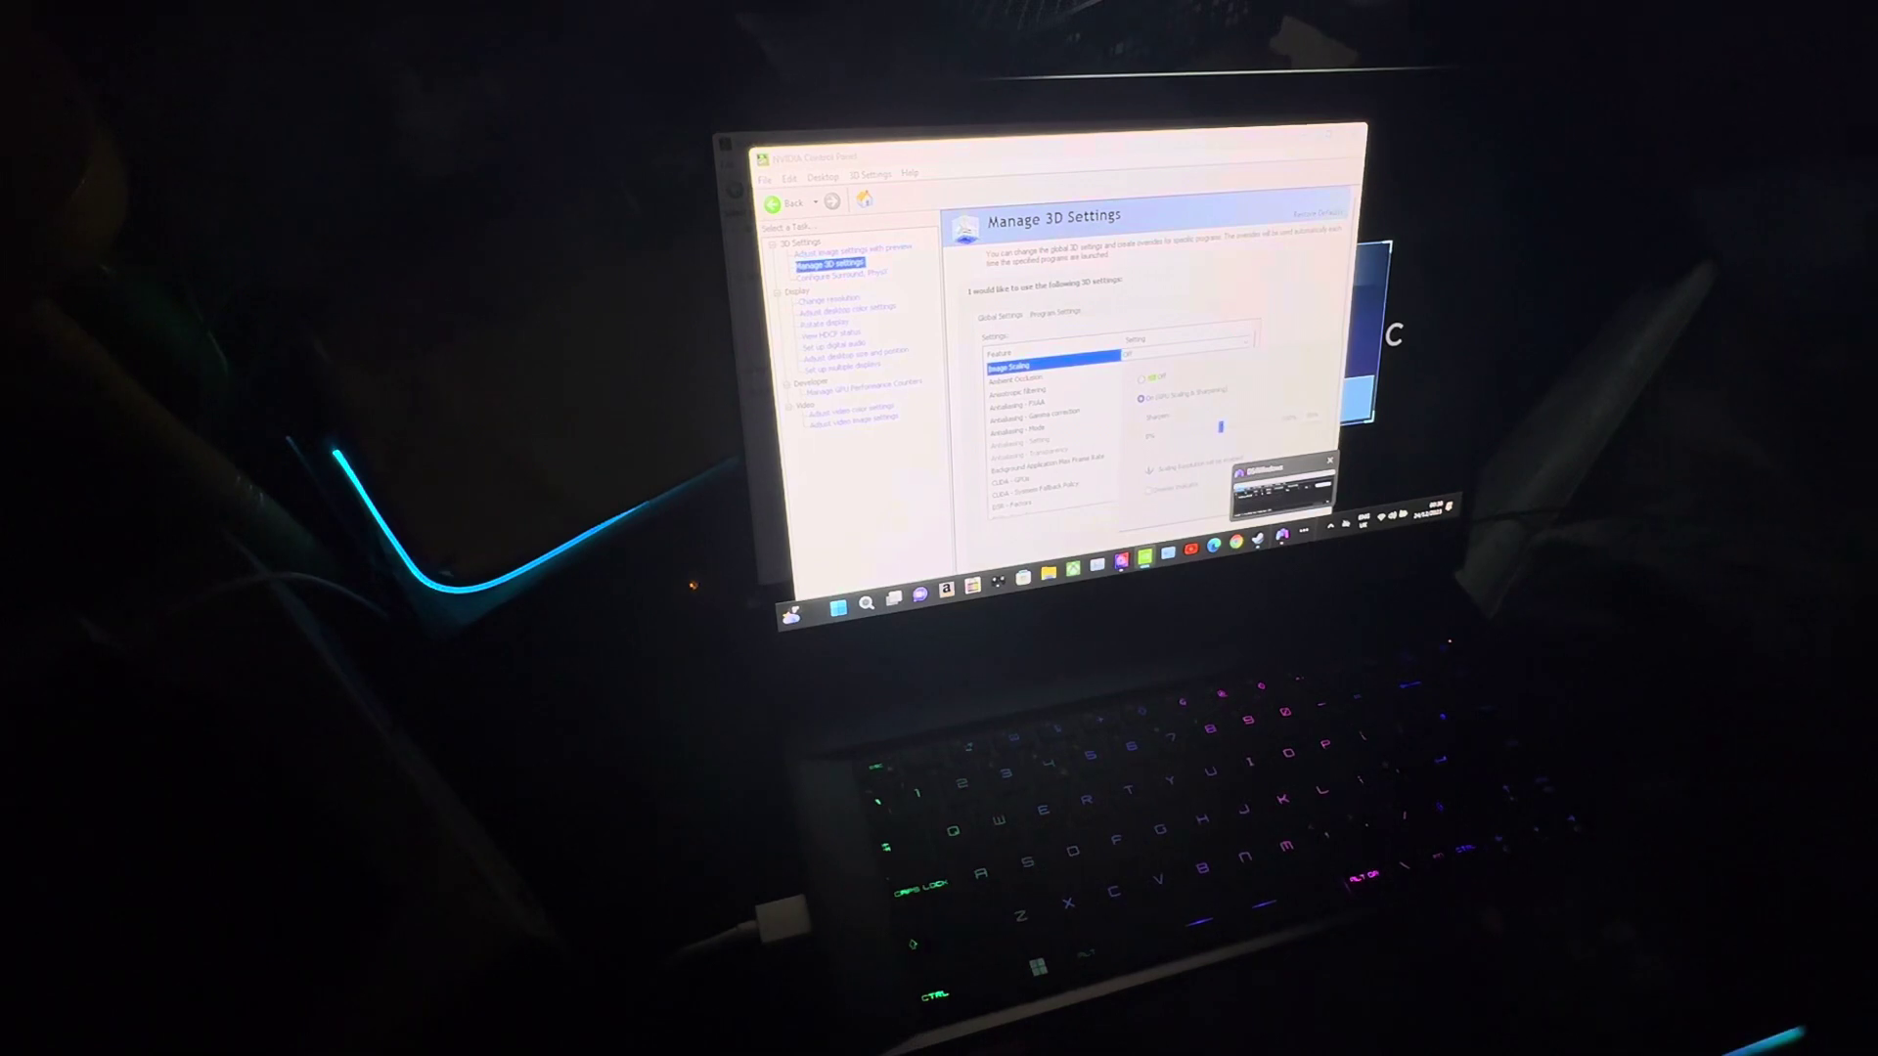
left_click(1273, 496)
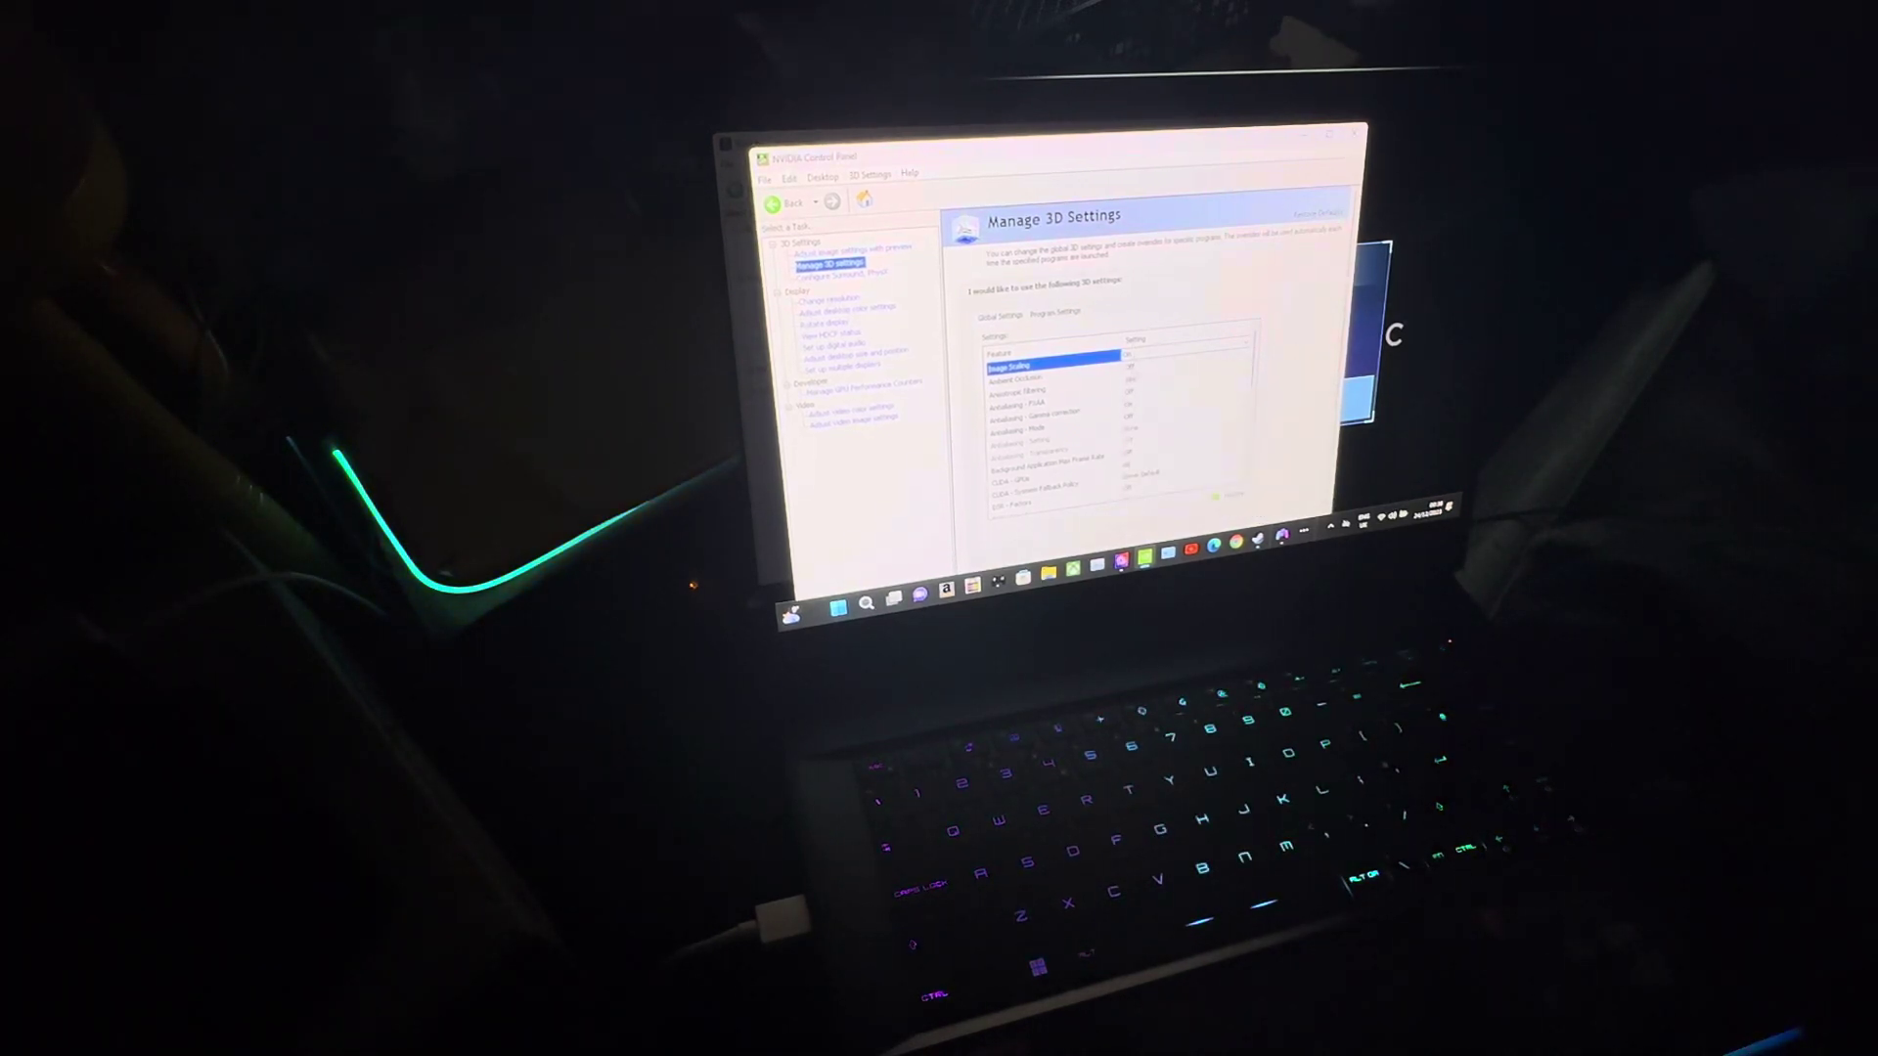
scroll(1116, 425, "down", 3)
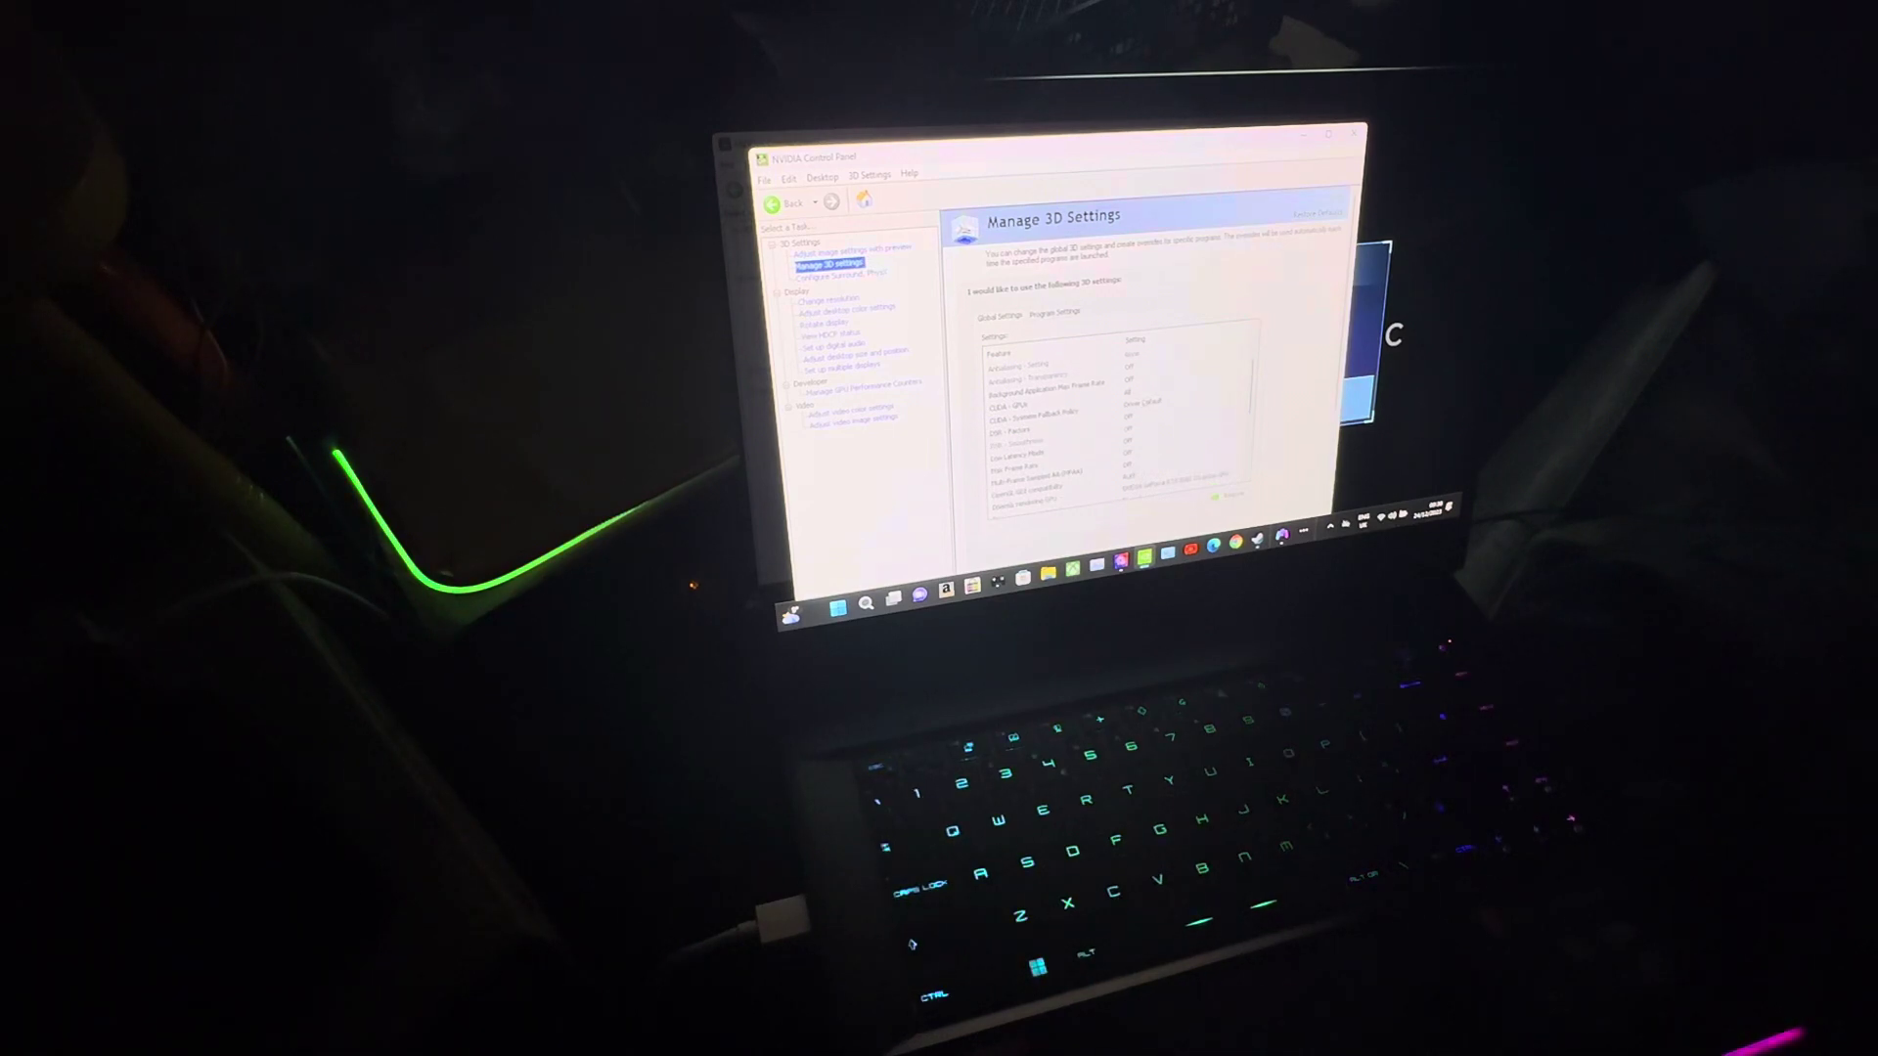
scroll(1116, 425, "down", 5)
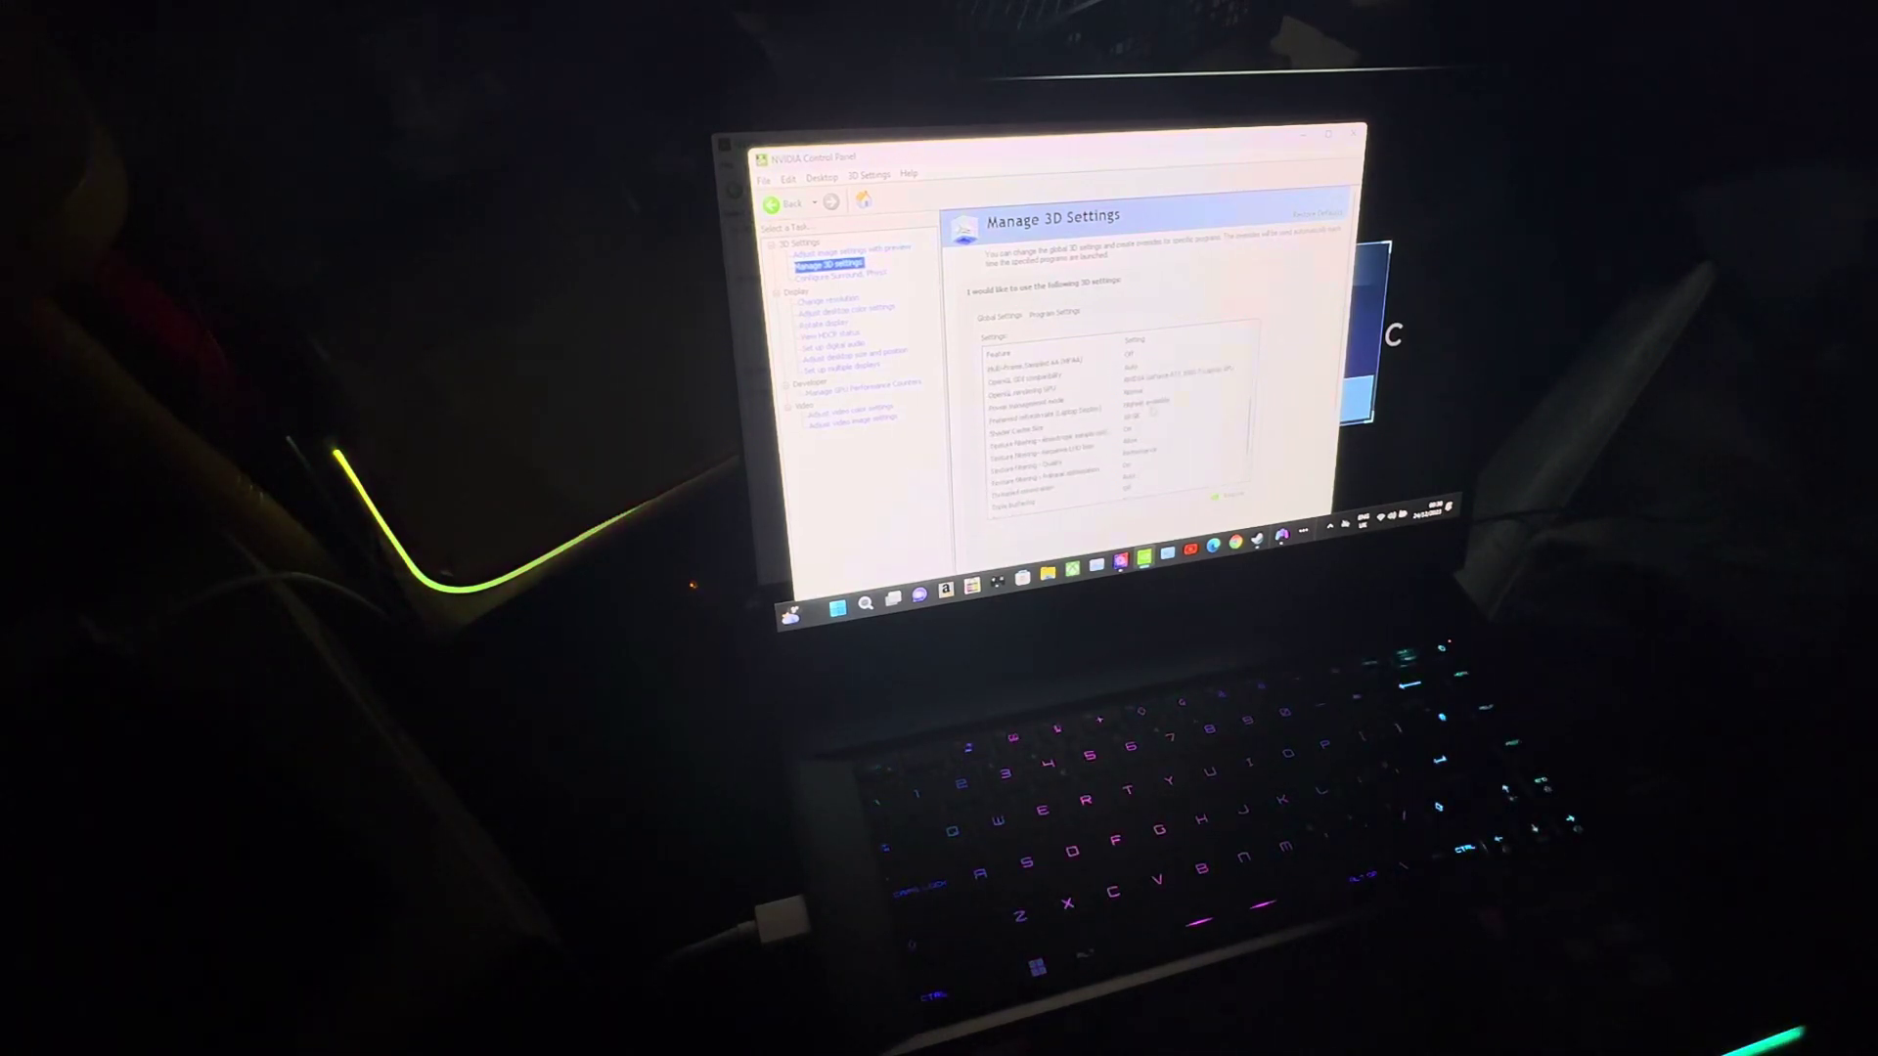
scroll(1151, 415, "down", 3)
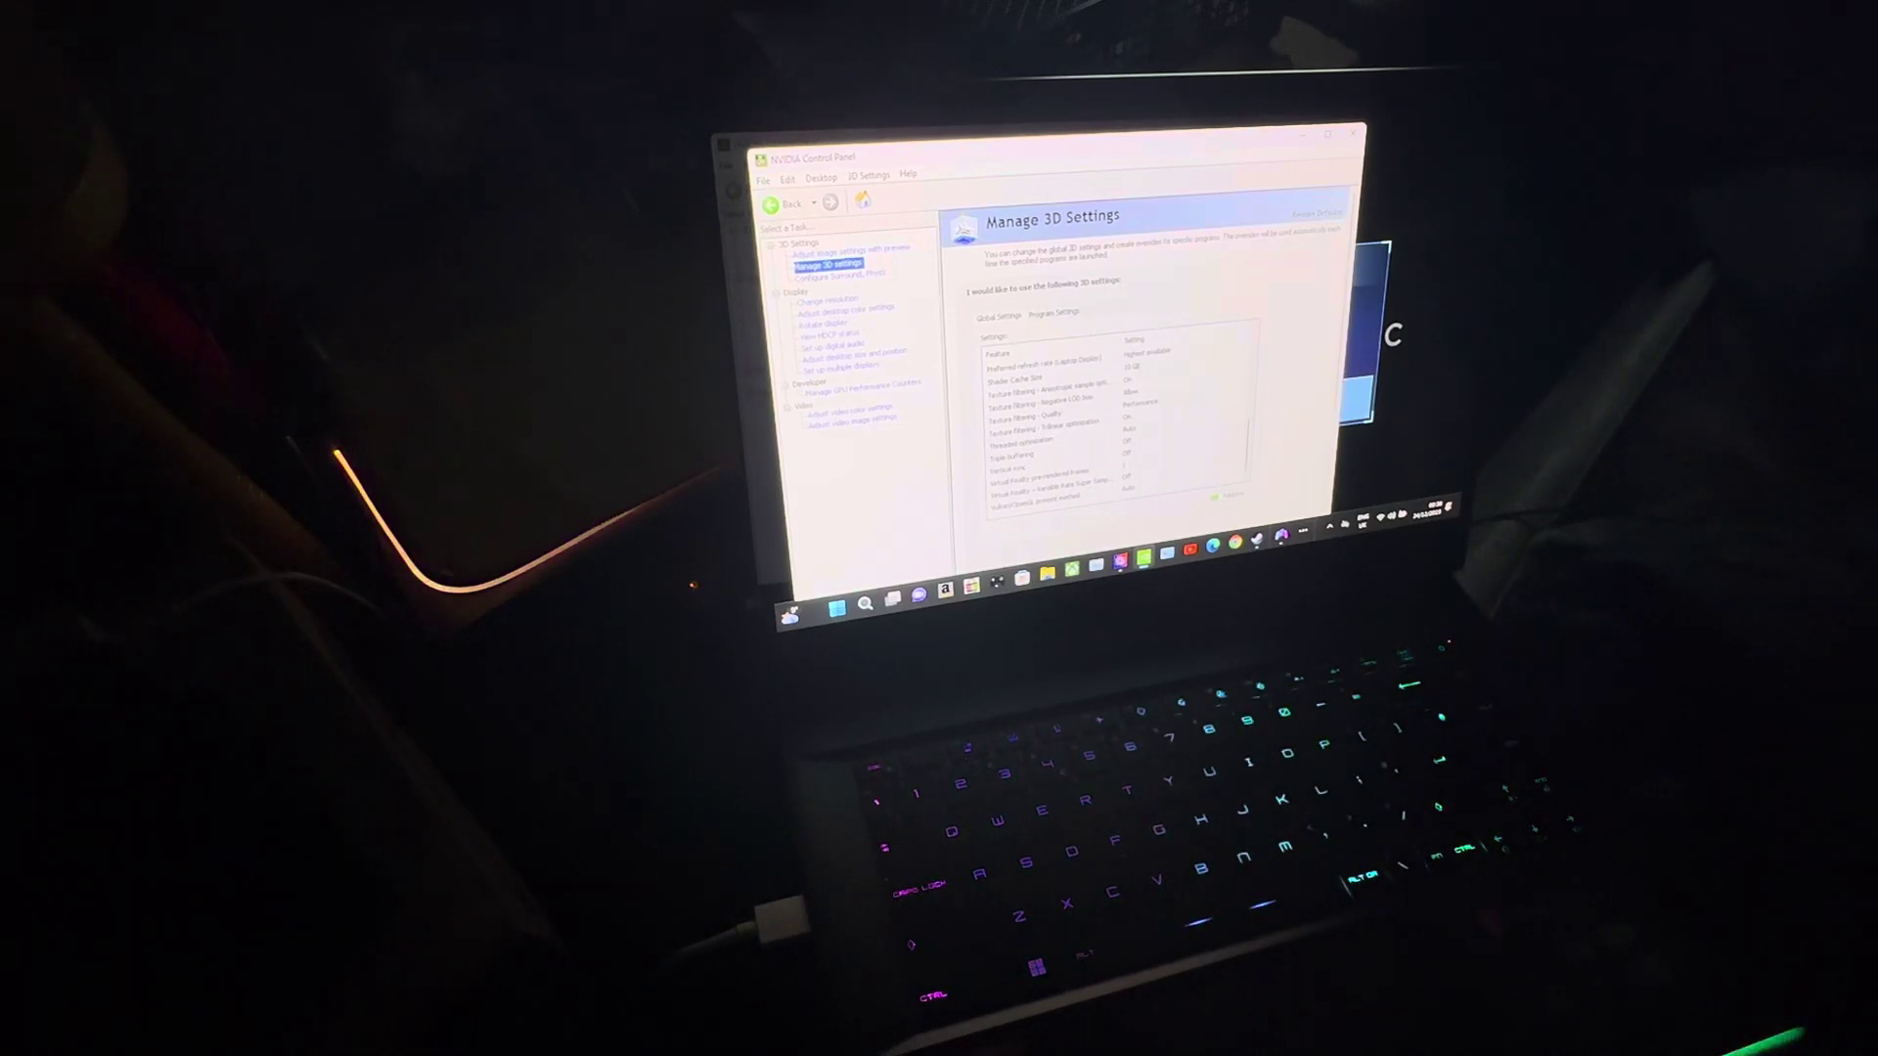
key("super+Up")
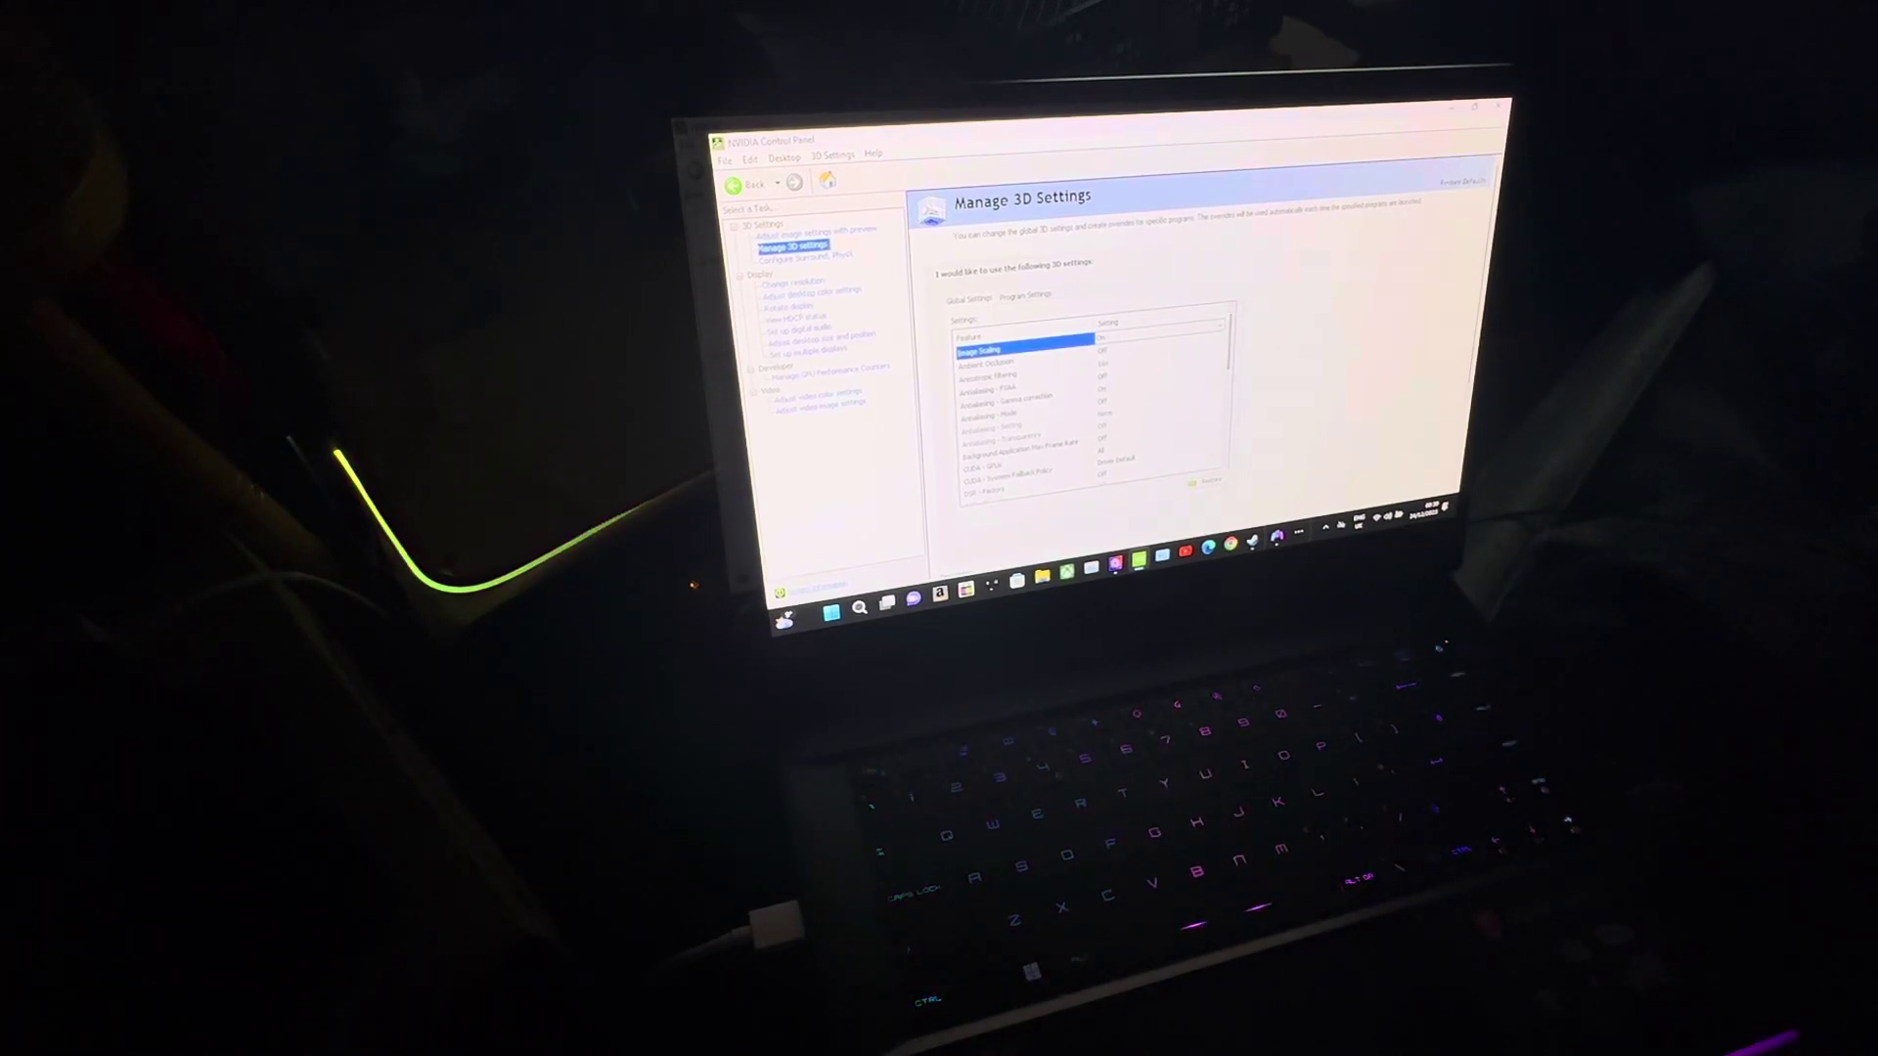
scroll(1093, 410, "down", 3)
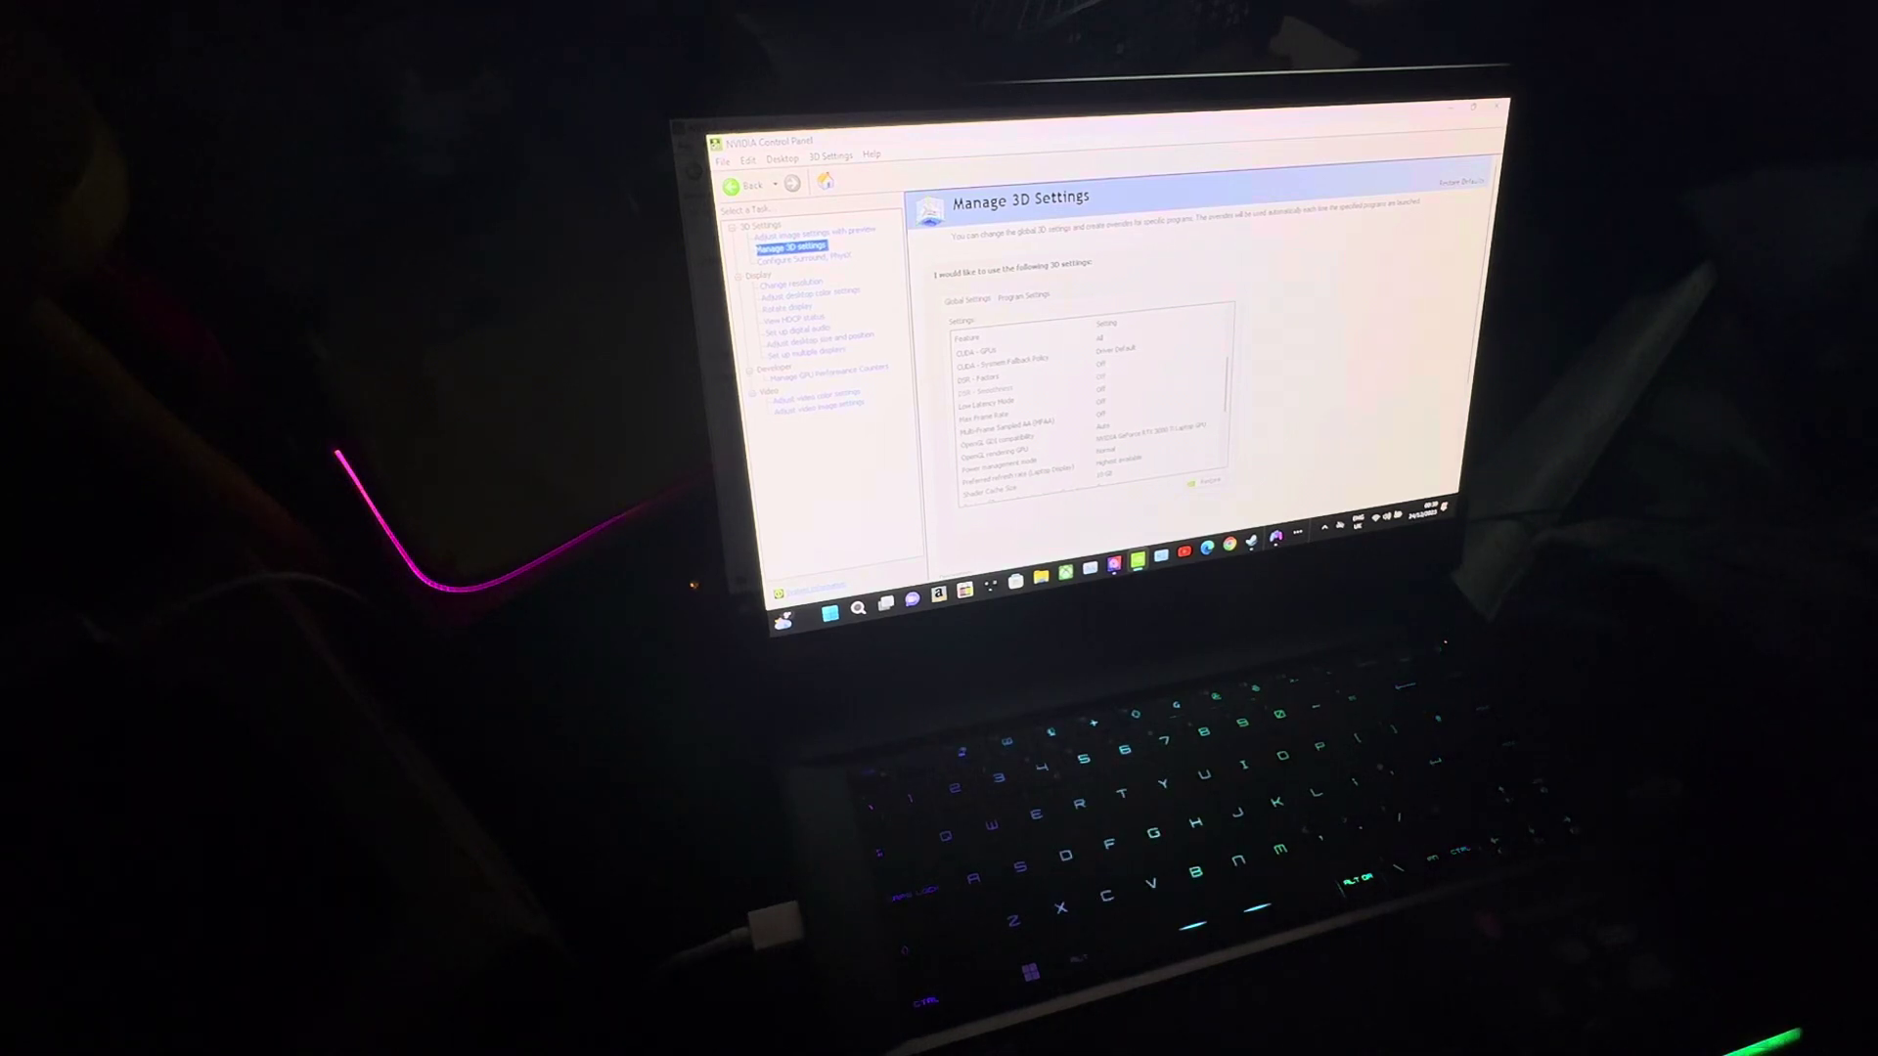
scroll(1094, 411, "down", 3)
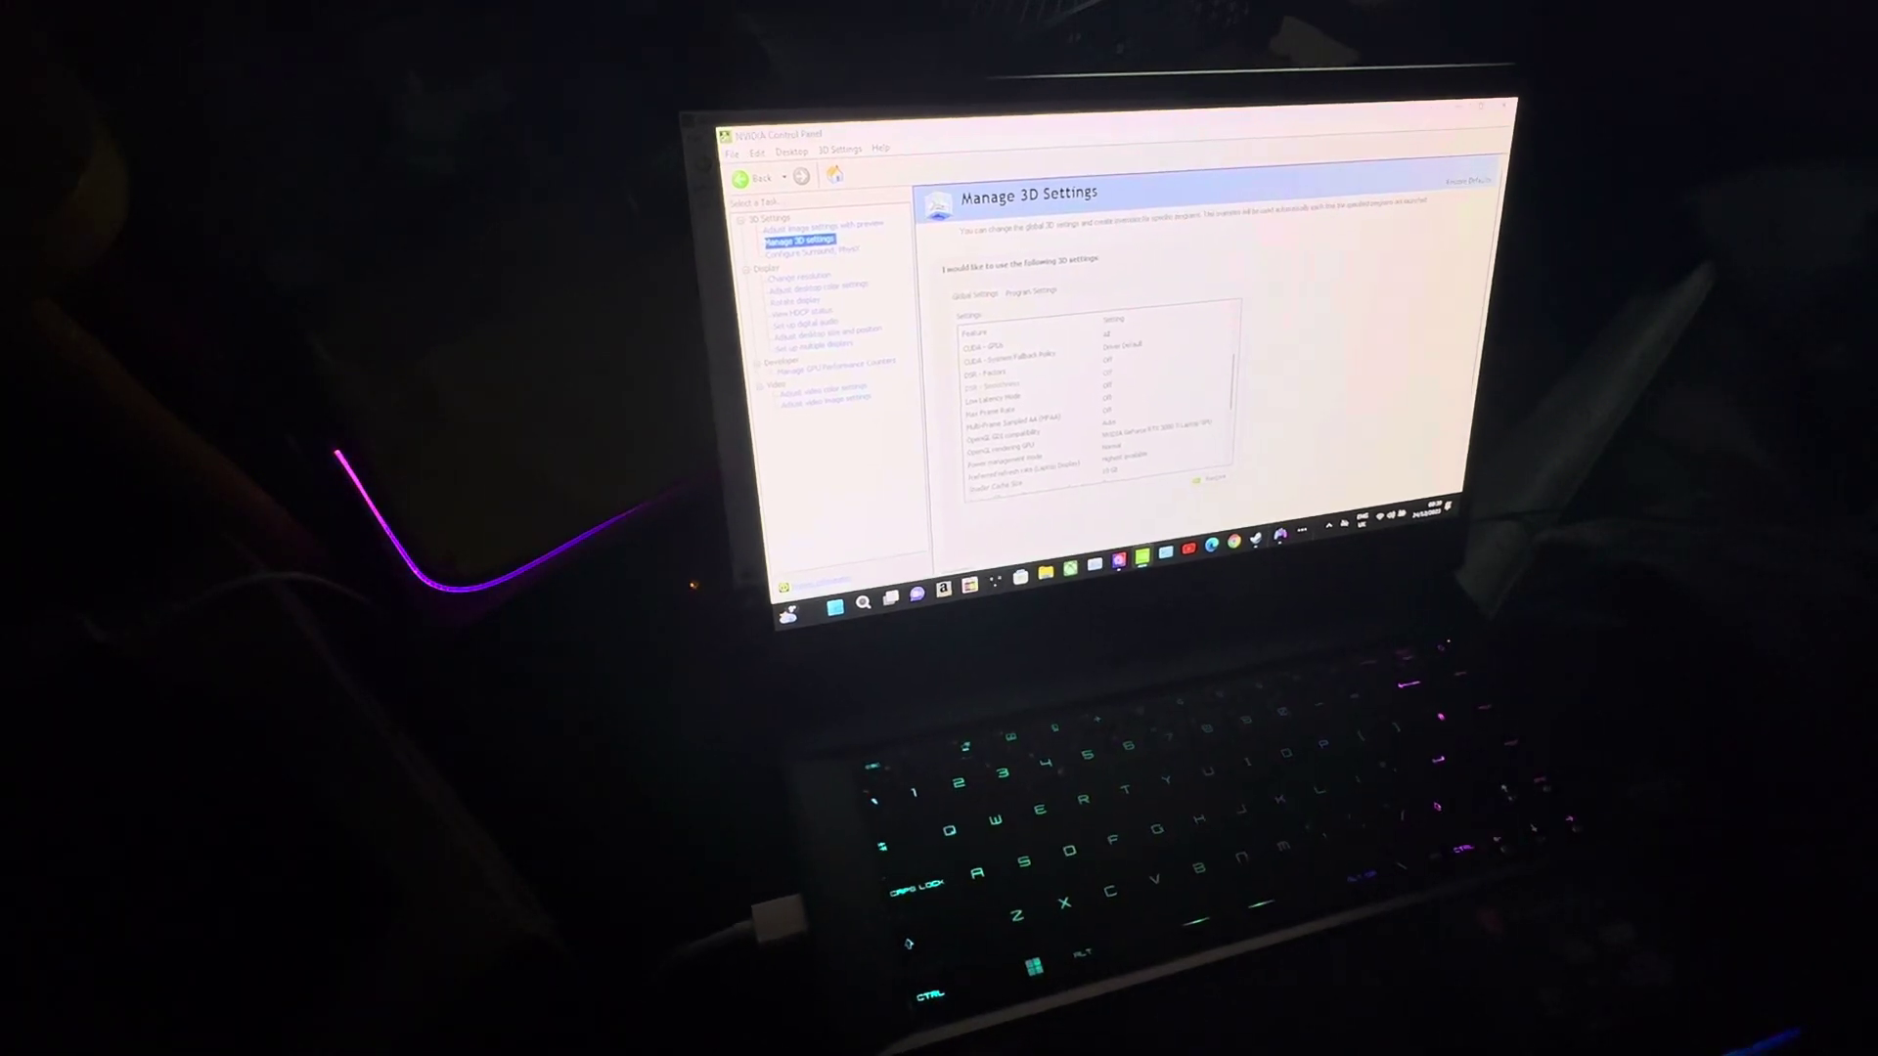
scroll(1098, 396, "down", 2)
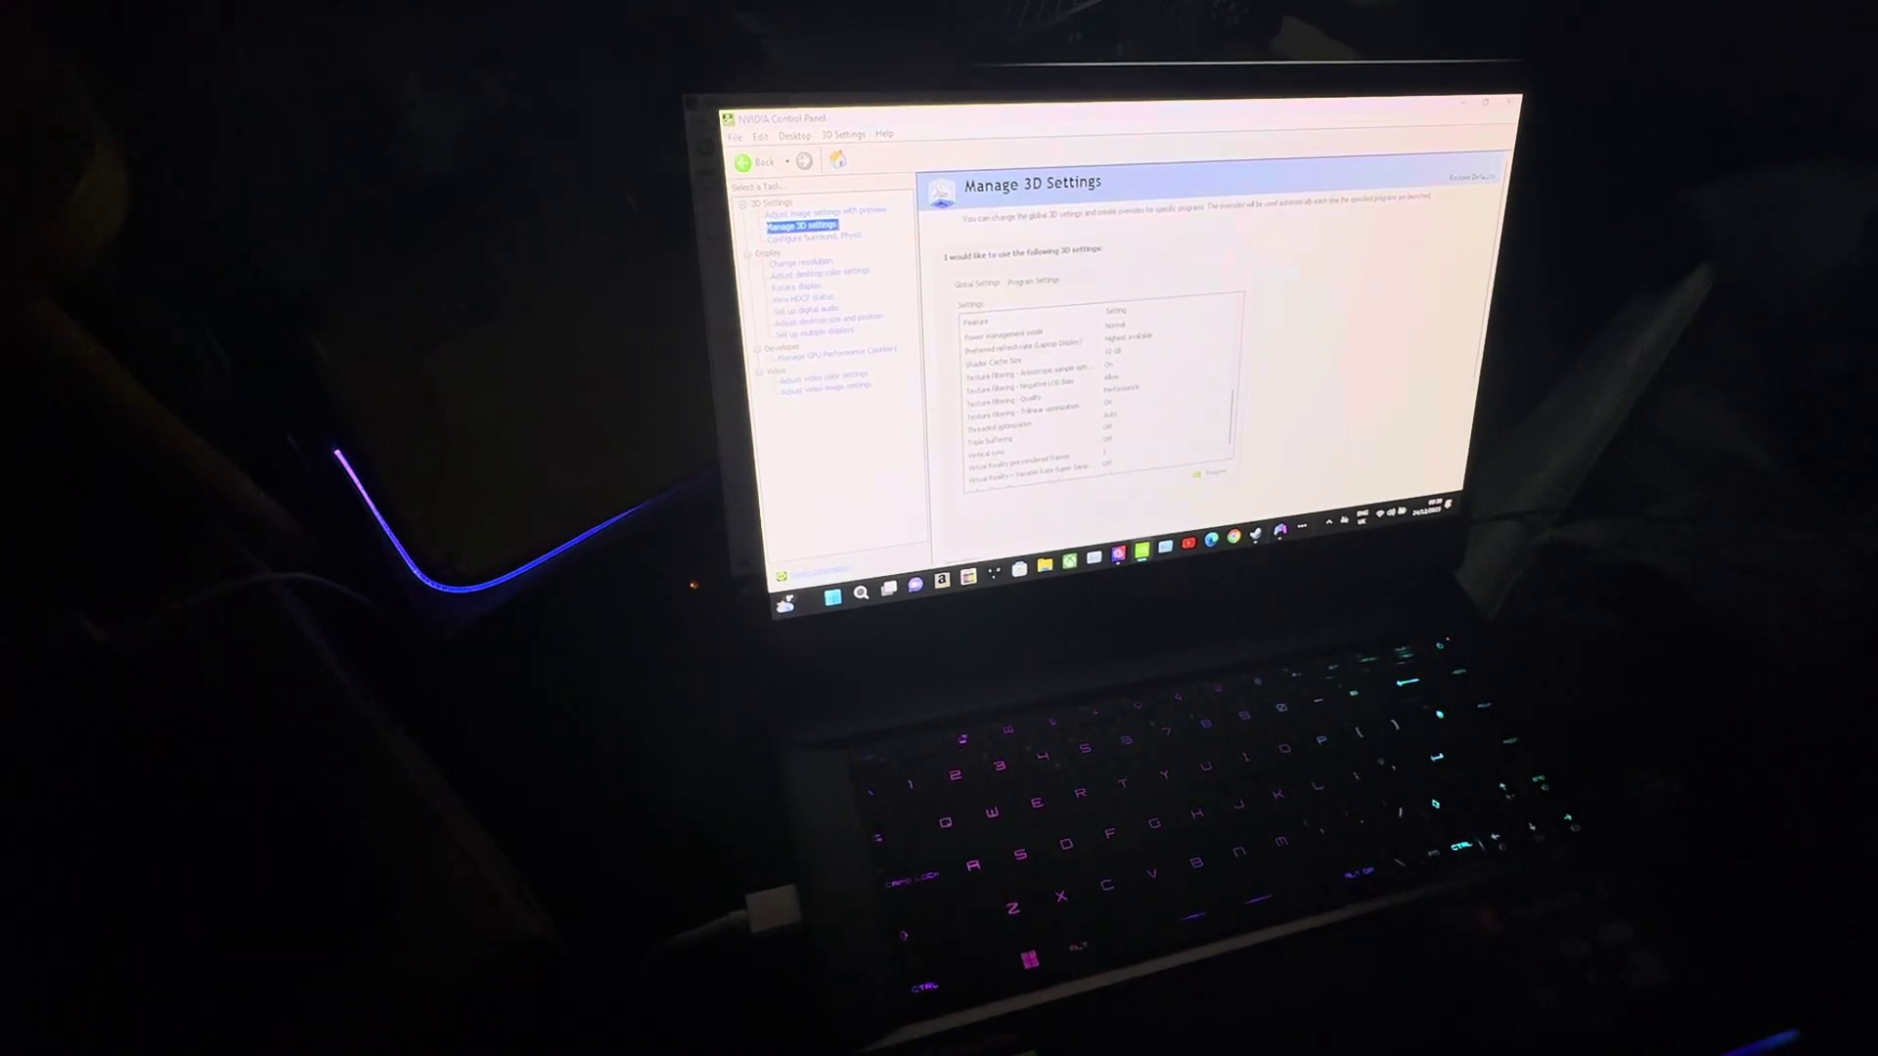
scroll(1099, 397, "down", 1)
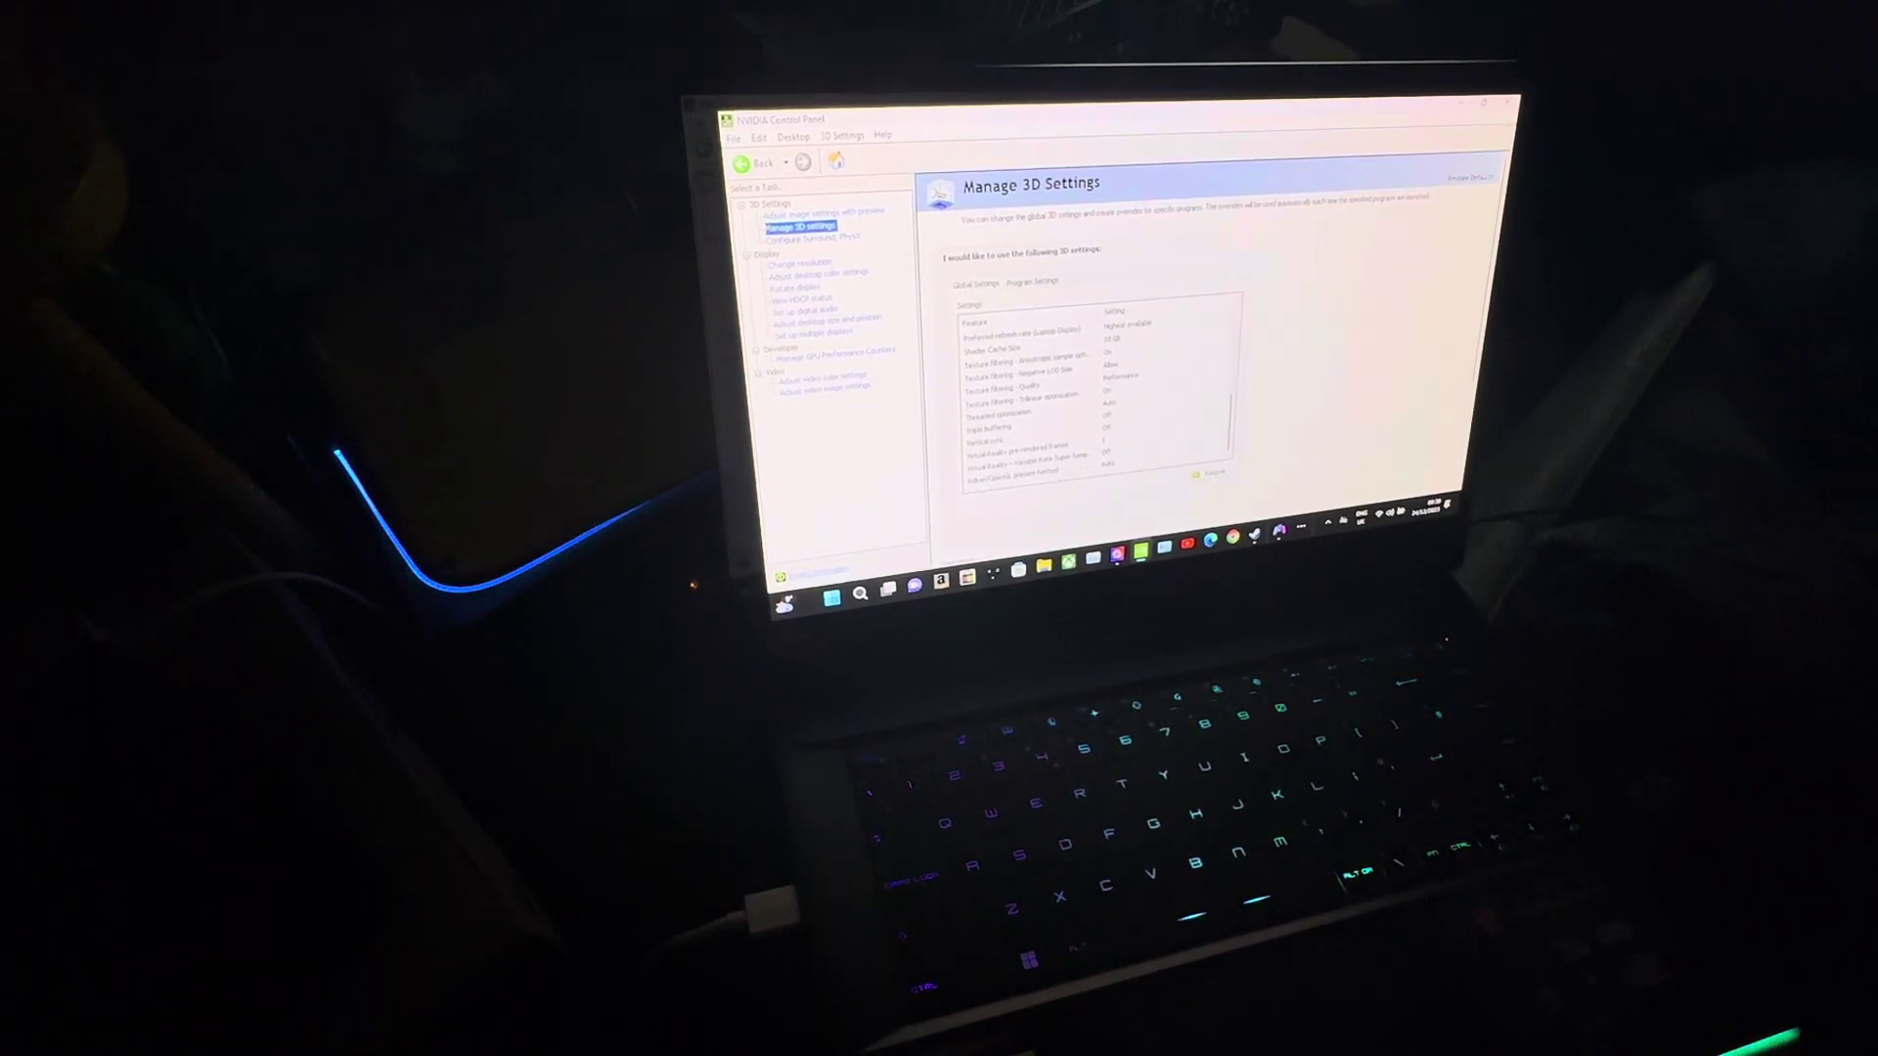
View the Configure Surround, PhysX page, with a brief detour to image preview settings.
left_click(836, 237)
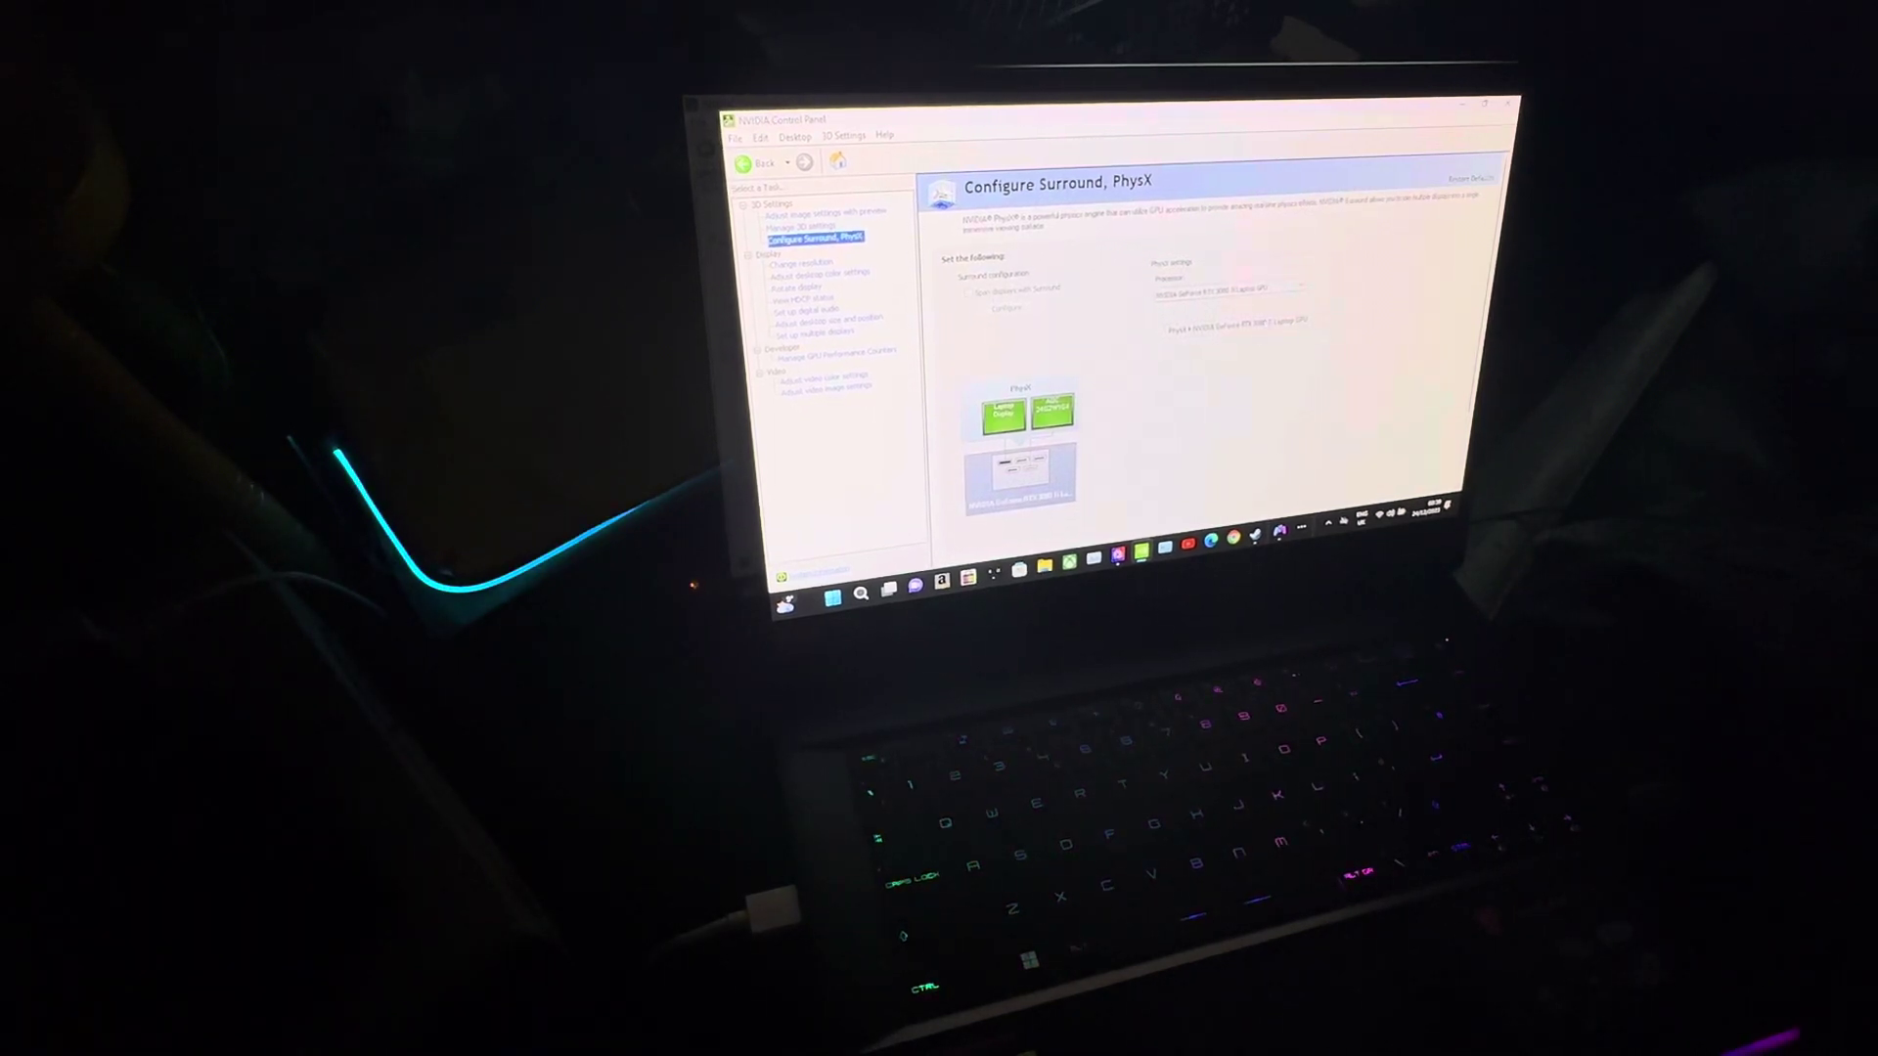
left_click(829, 209)
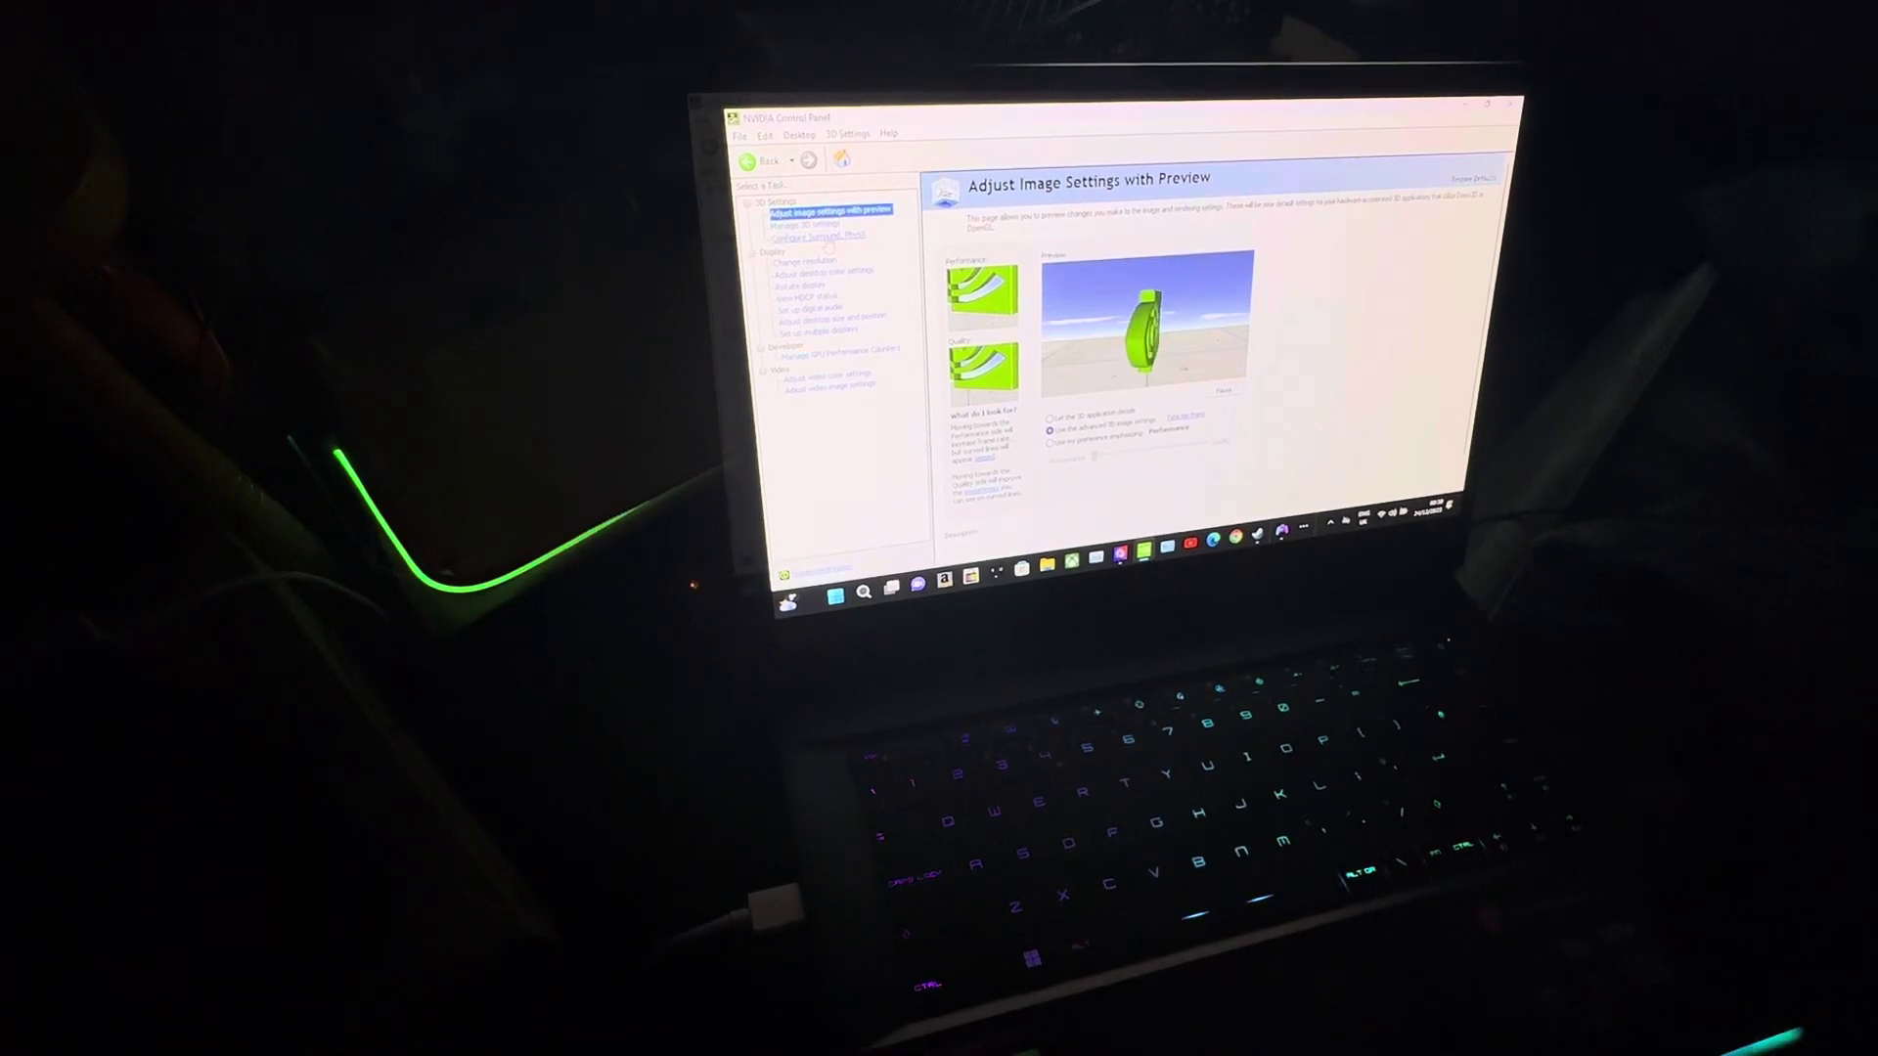
left_click(817, 237)
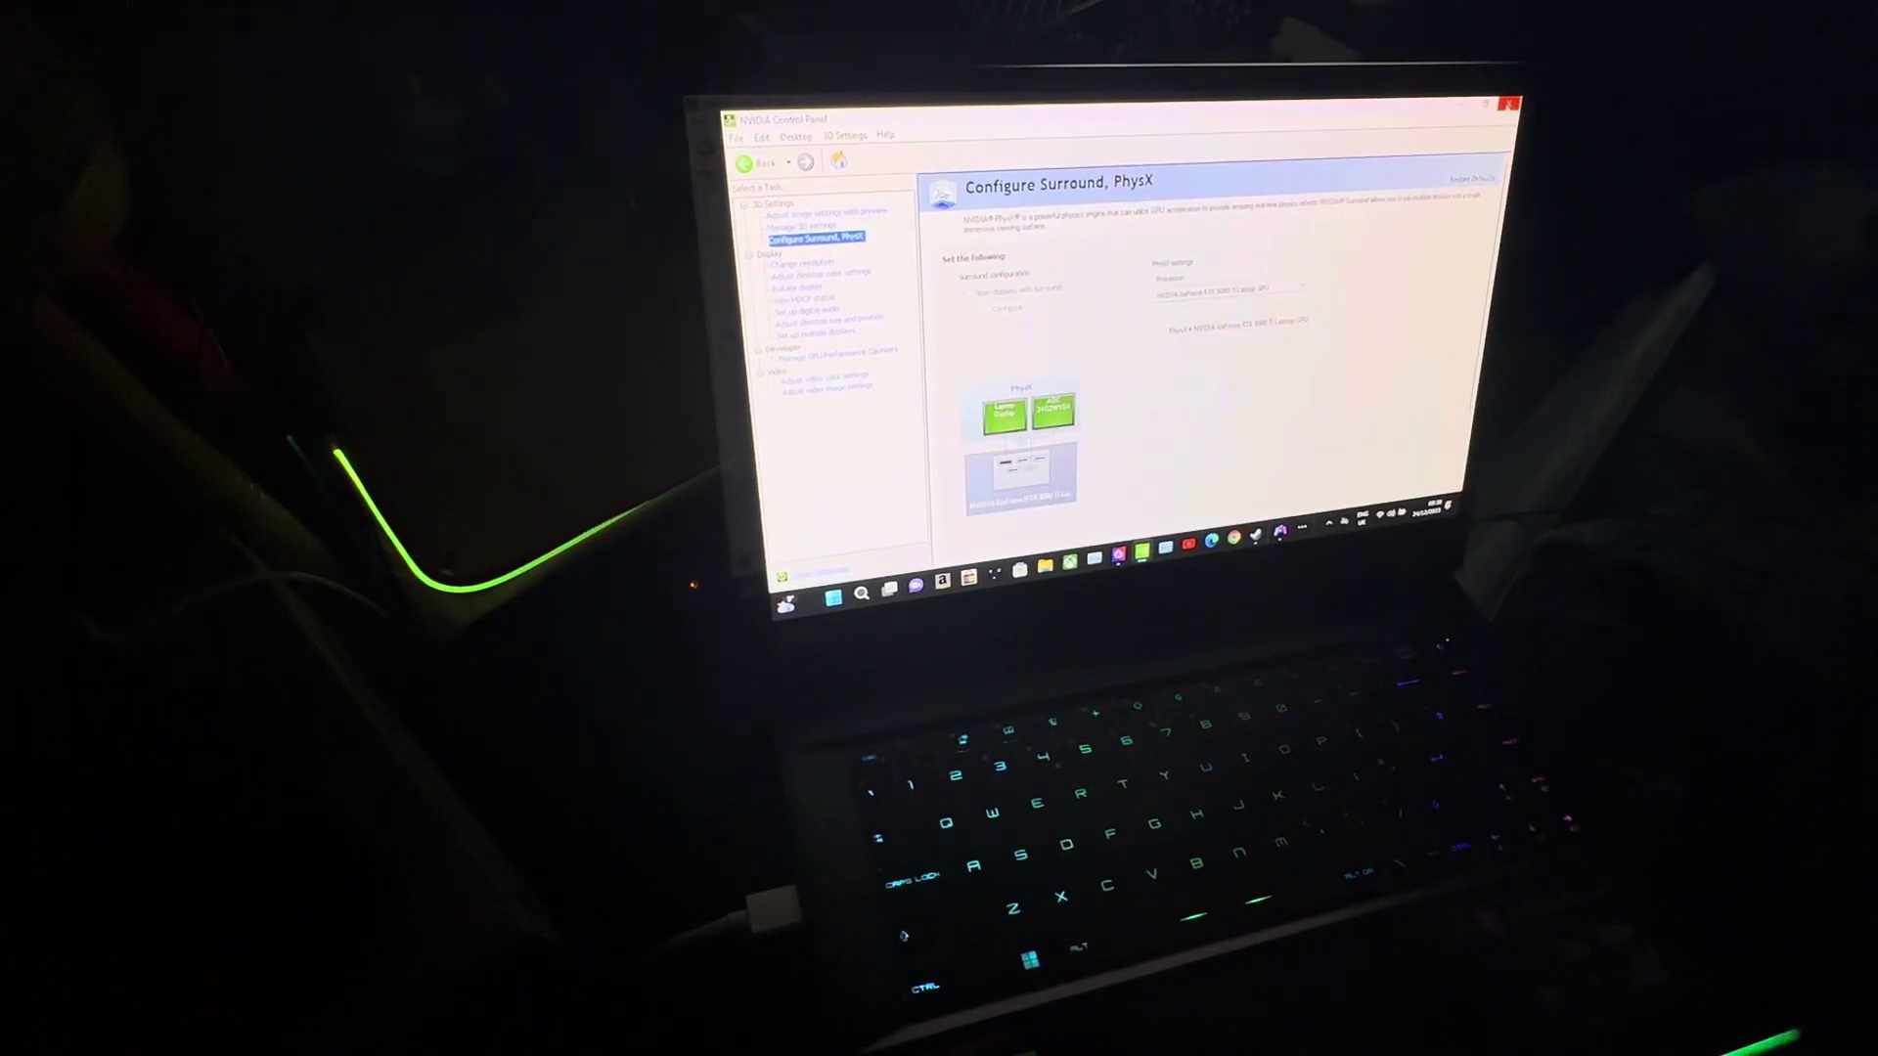